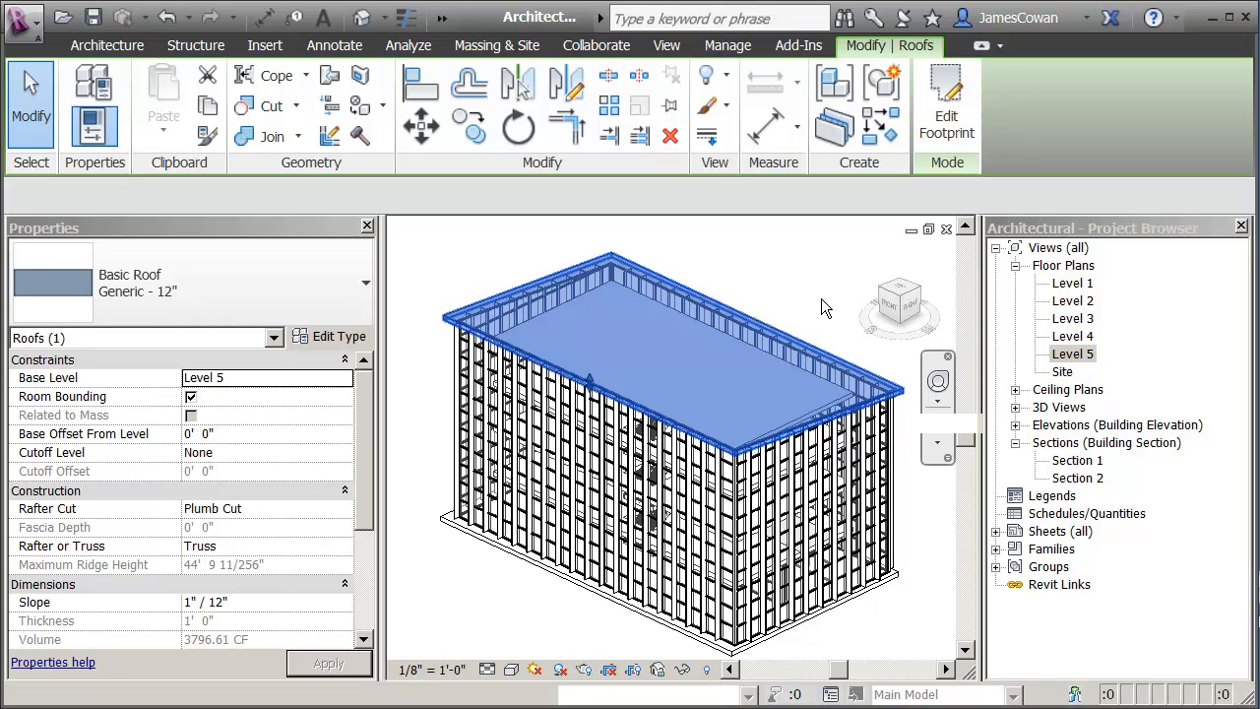
- Delete the selected flat roof, resolving the curtain wall mullion errors by deleting the affected elements
key("Delete")
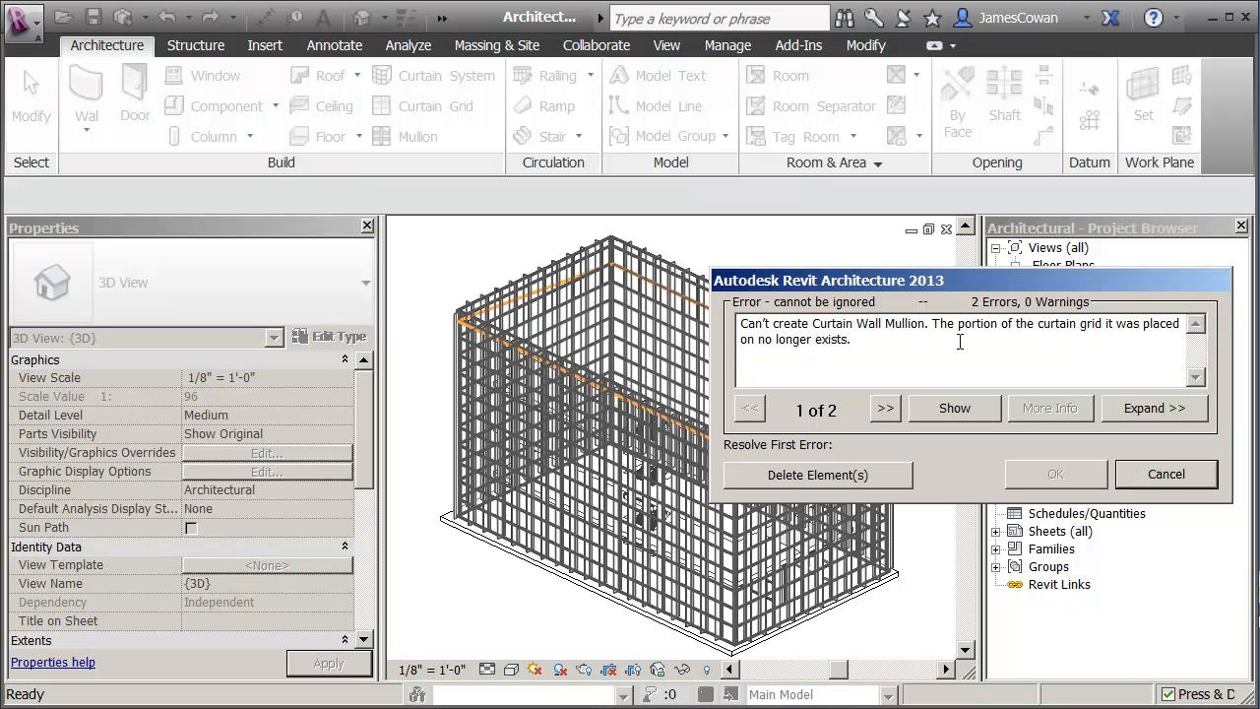
left_click(832, 473)
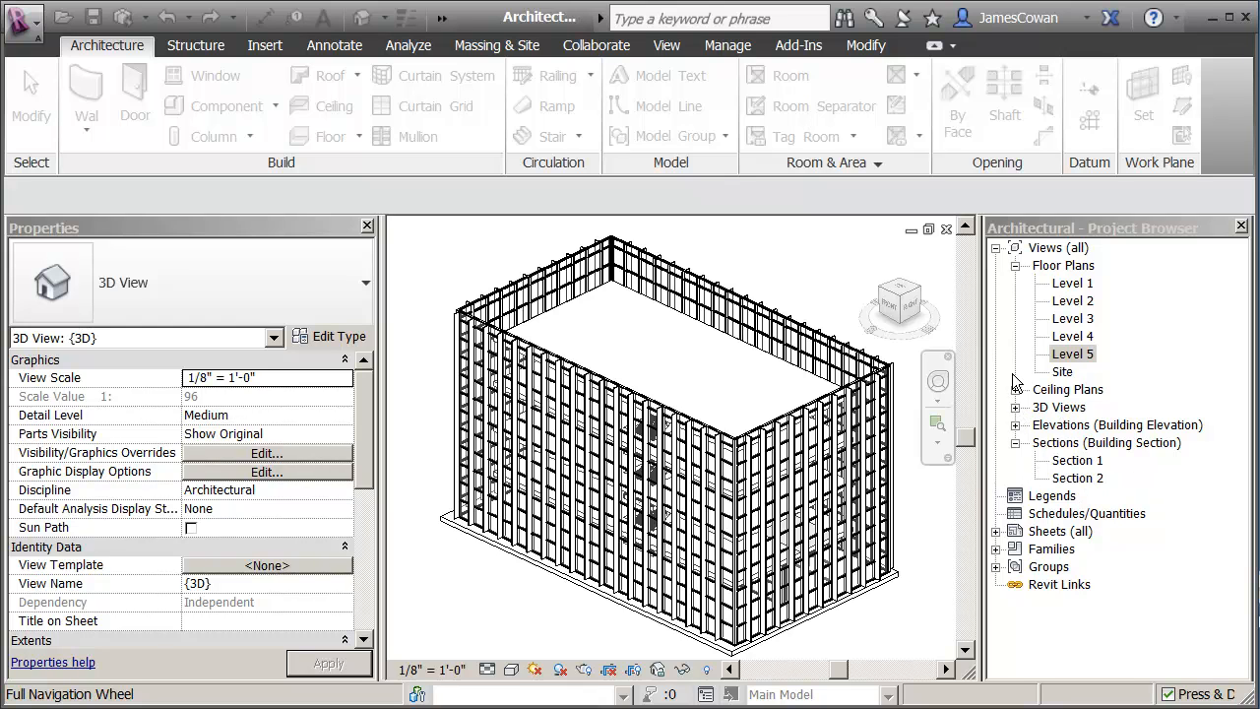
- Open the West building elevation to view the curtain wall and its grids
left_click(1016, 266)
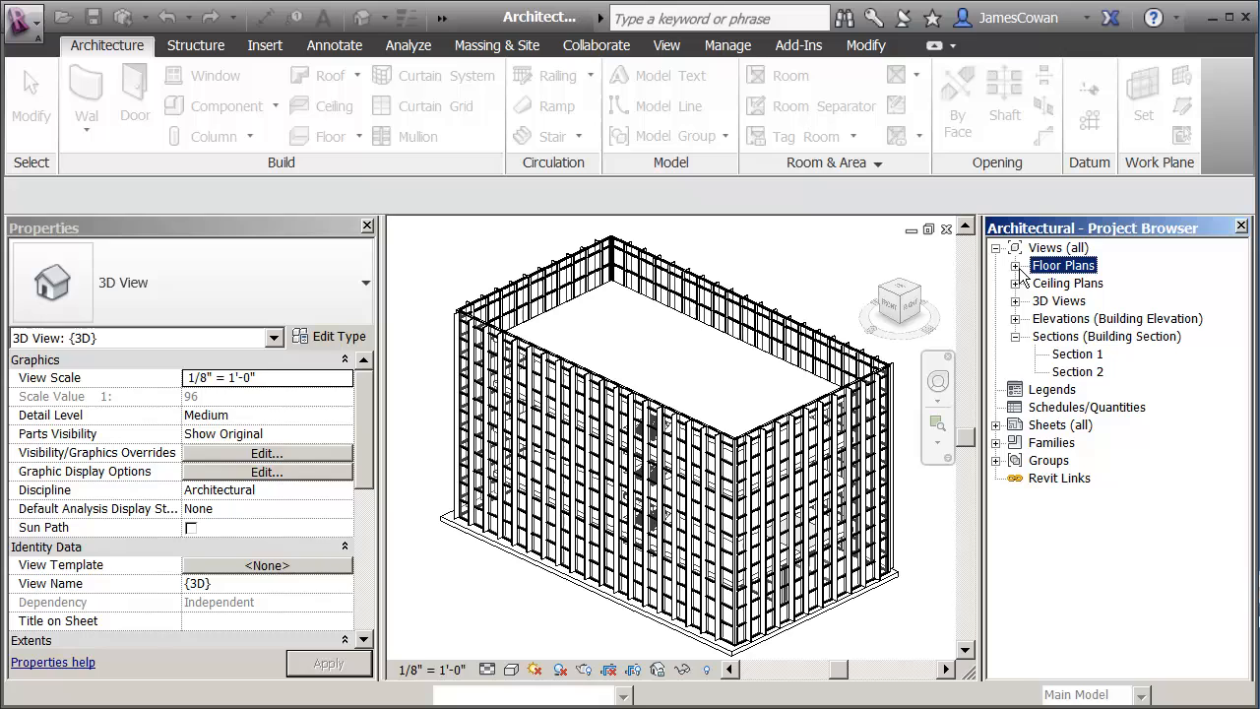
left_click(1015, 321)
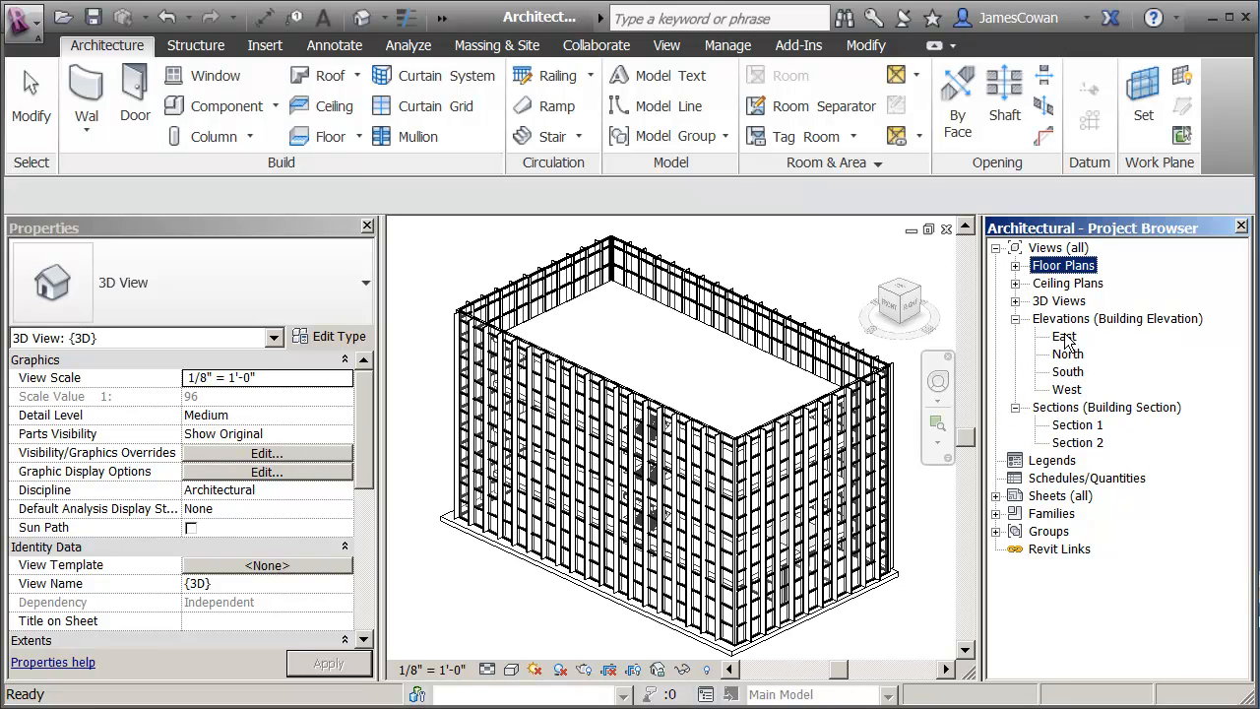
double_click(1067, 390)
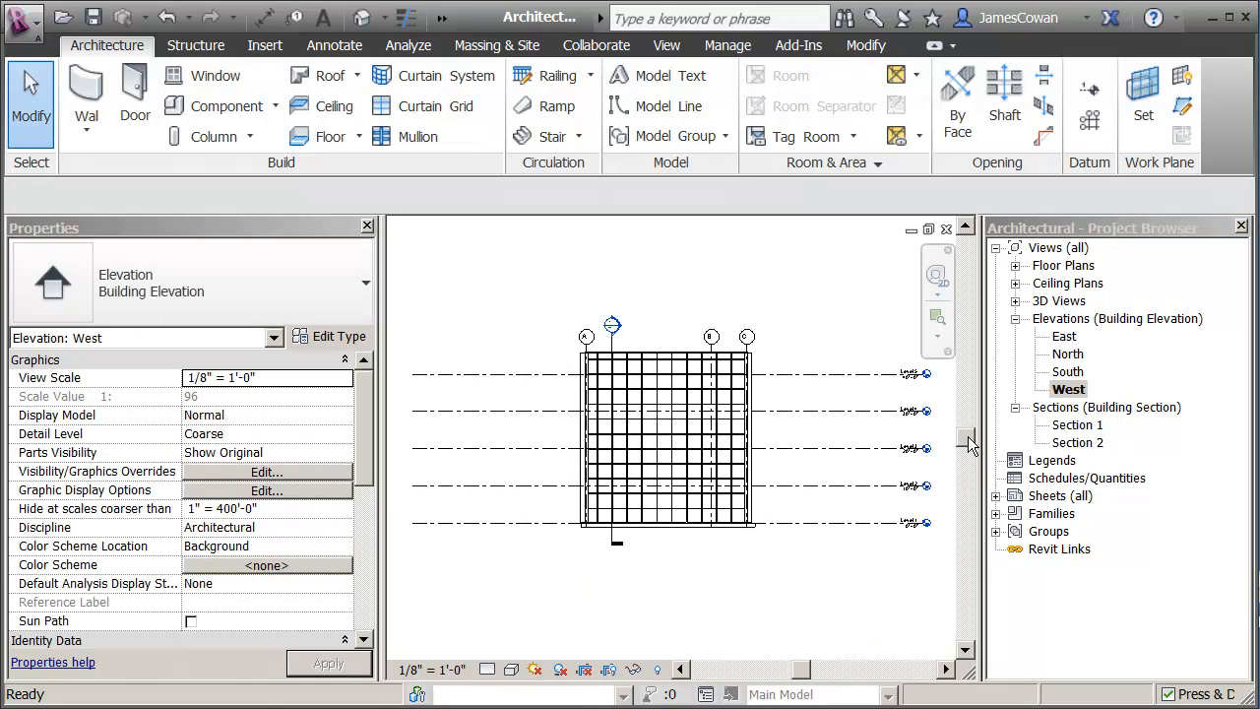
scroll(614, 430, "up", 2)
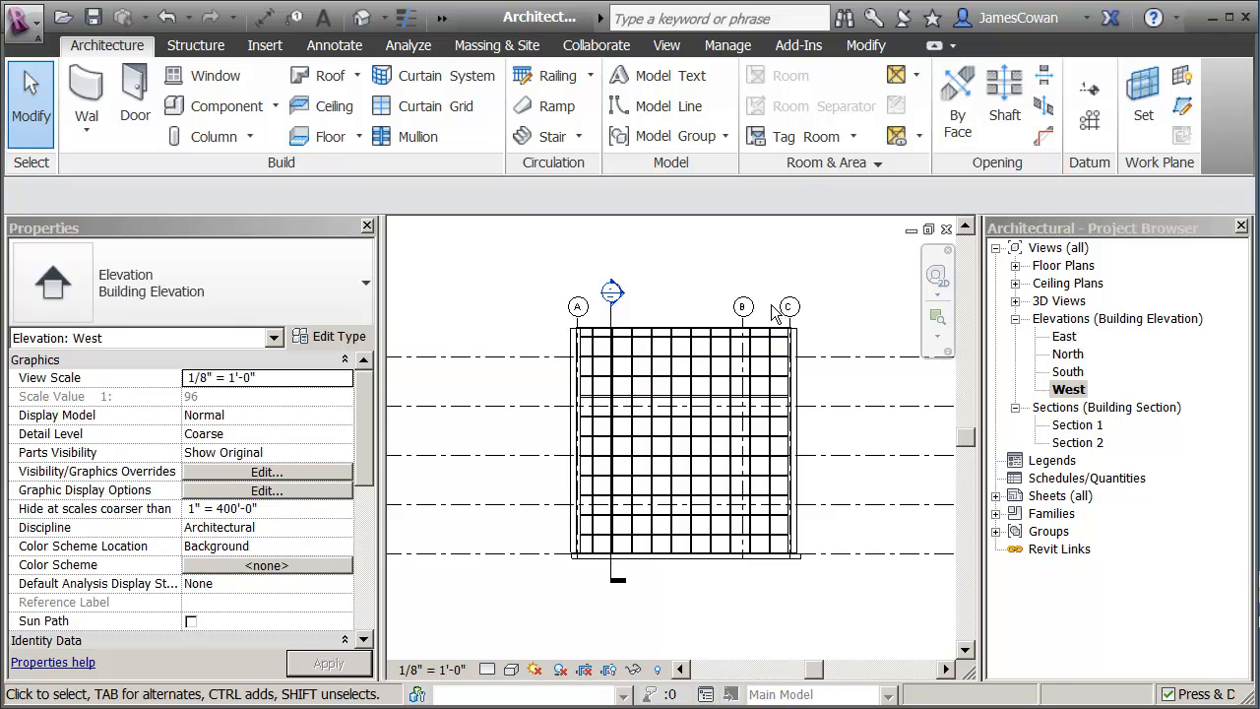
- Open the Level 1 floor plan and bring grids 1, 2 and 3 into view
left_click(1014, 266)
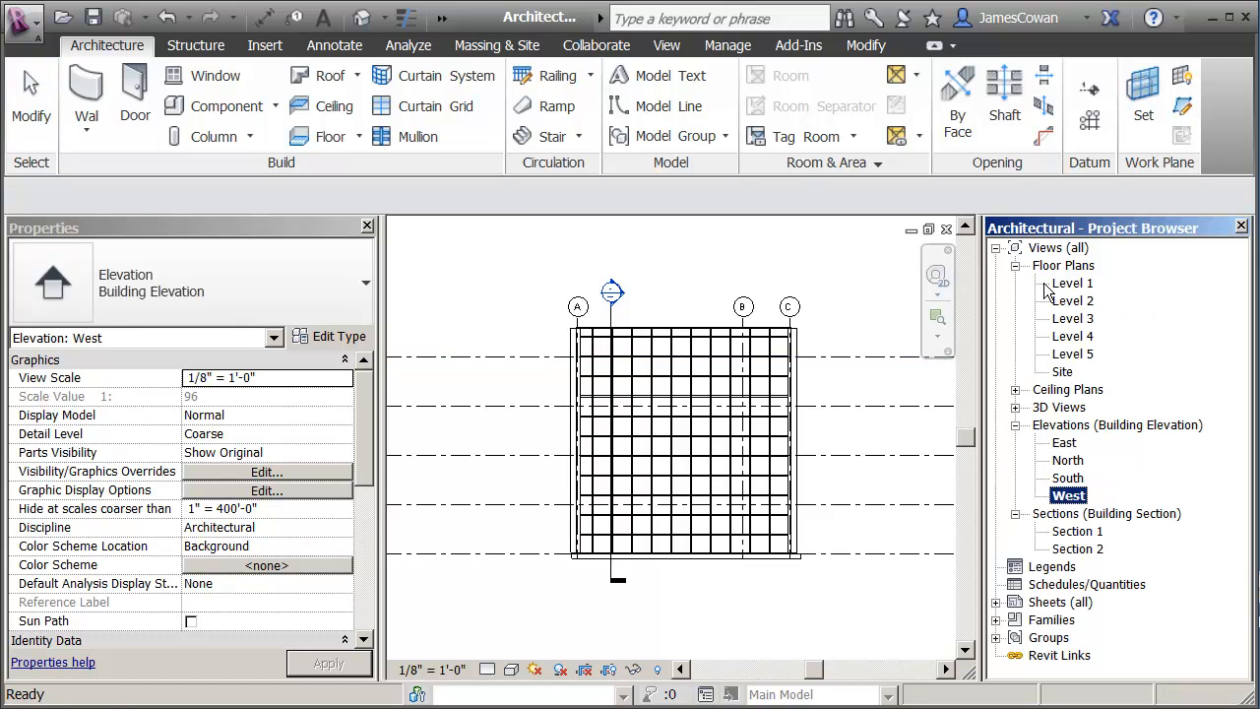
double_click(1053, 286)
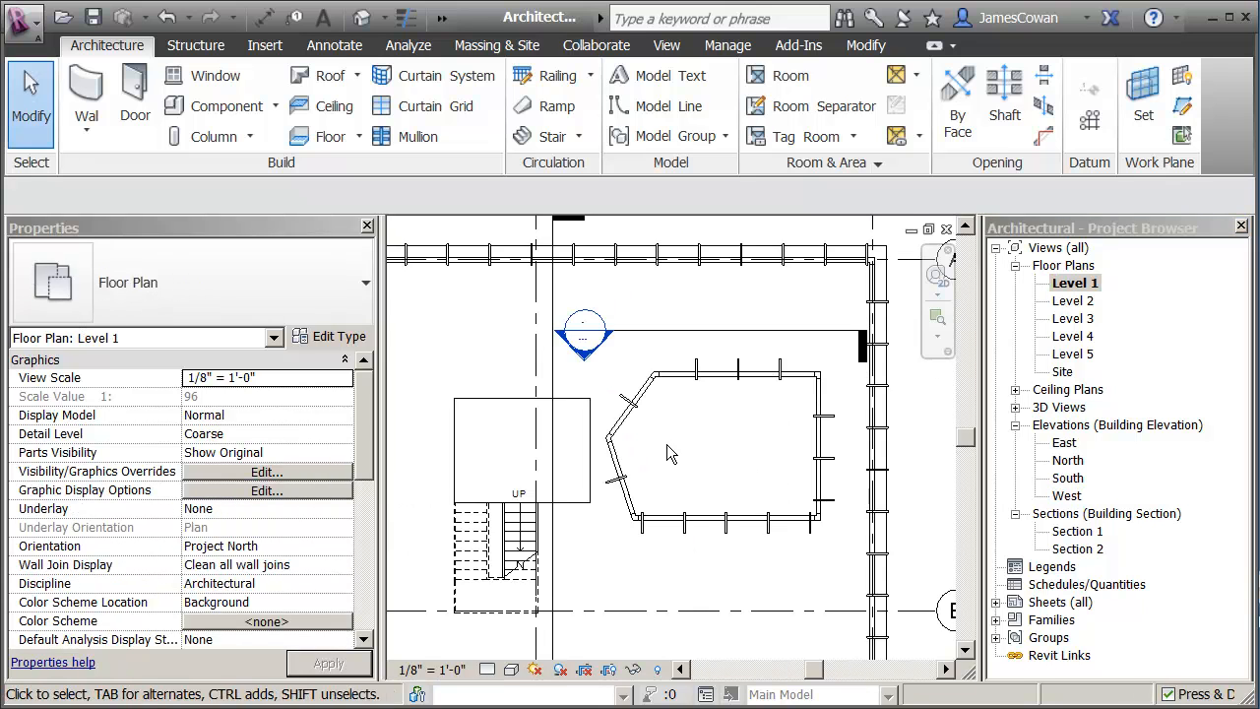
scroll(635, 503, "down", 3)
middle_click_drag(639, 503, 868, 445)
middle_click_drag(739, 465, 772, 488)
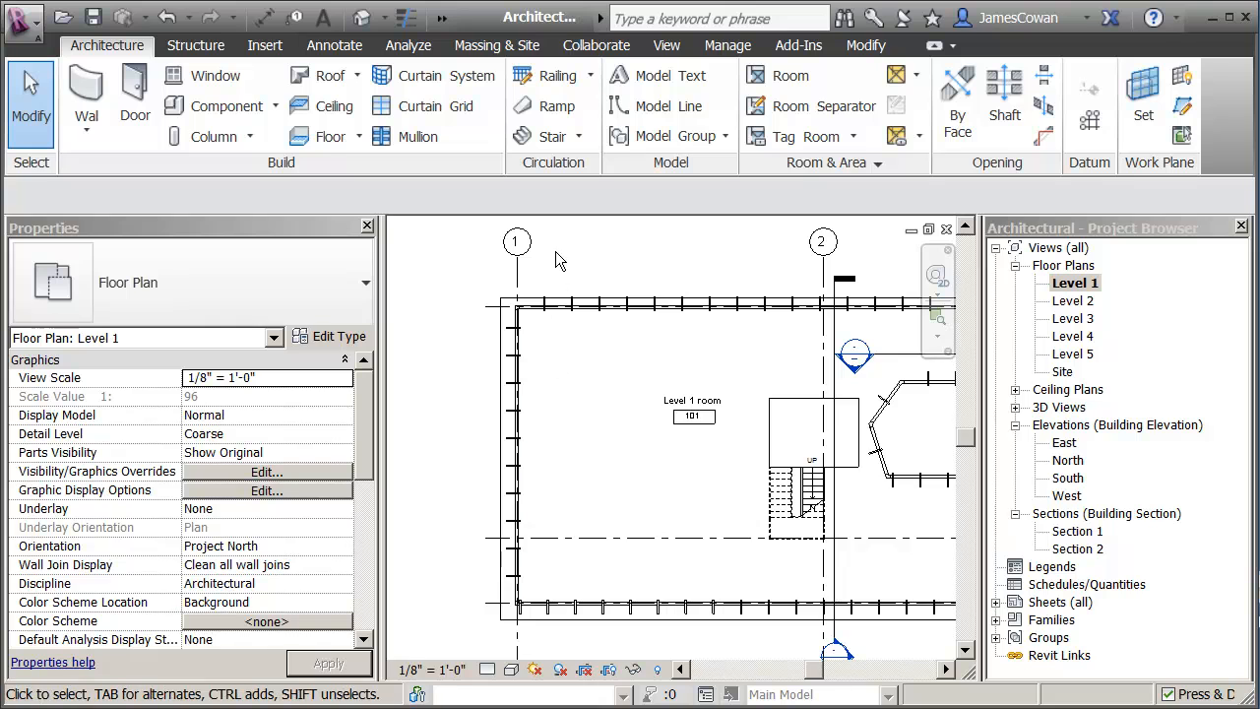
middle_click_drag(539, 260, 519, 309)
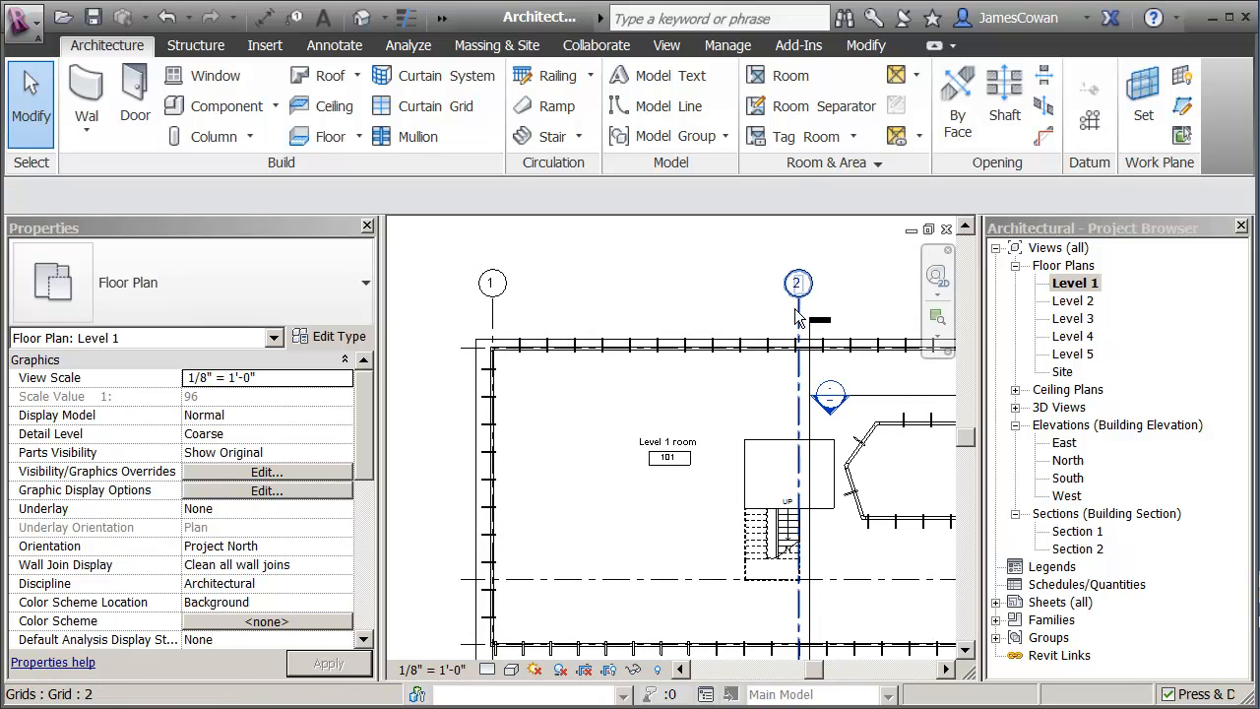
scroll(587, 320, "down", 2)
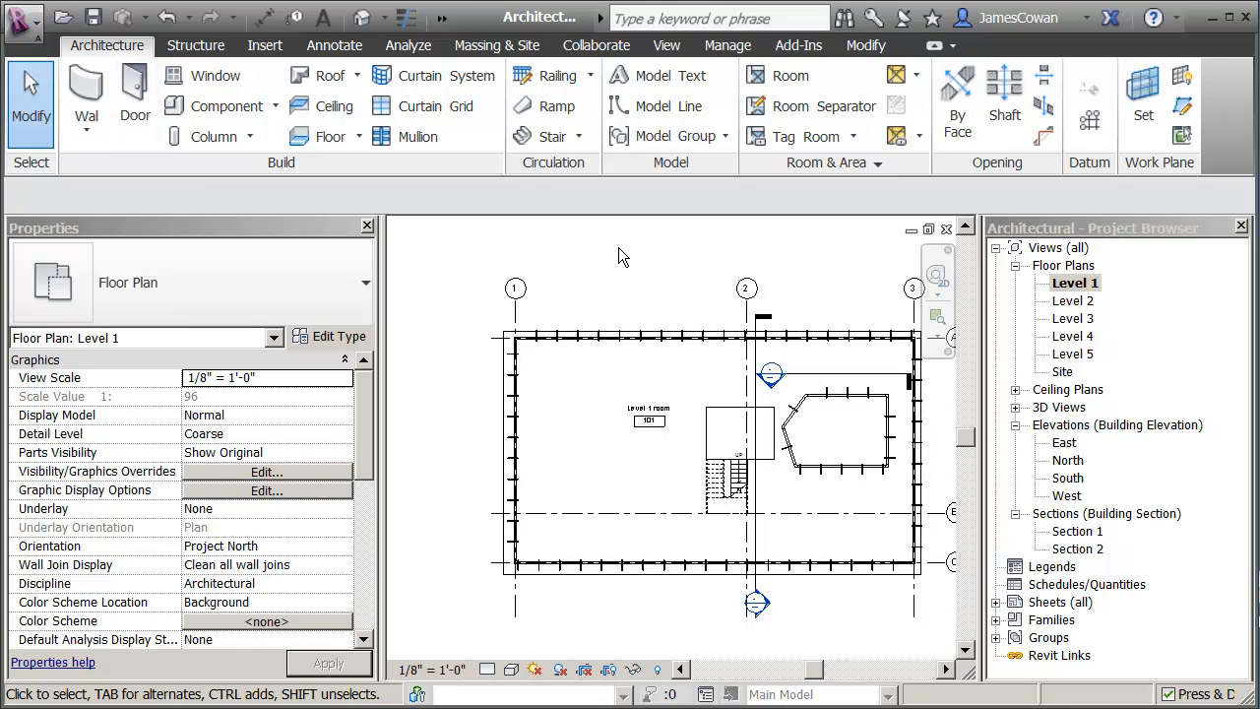
- Set the work plane to Grid : 1 and choose Elevation: West as the view for sketching on it
left_click(1143, 98)
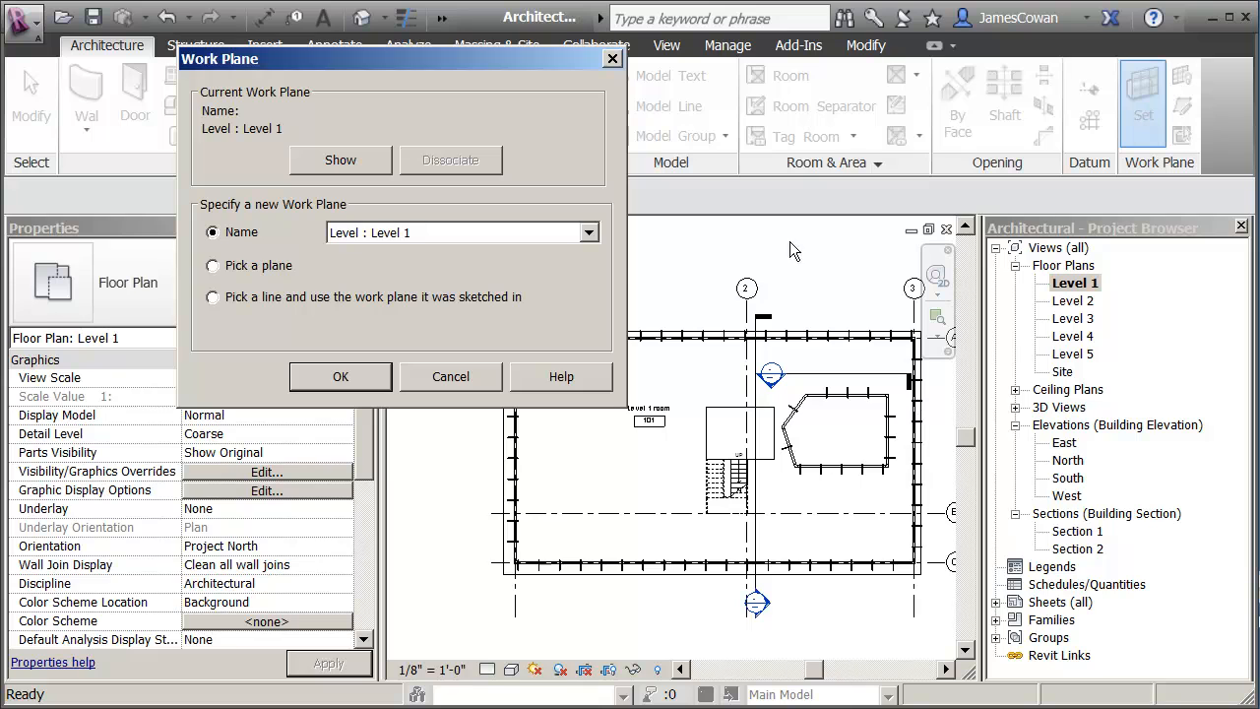
left_click(589, 232)
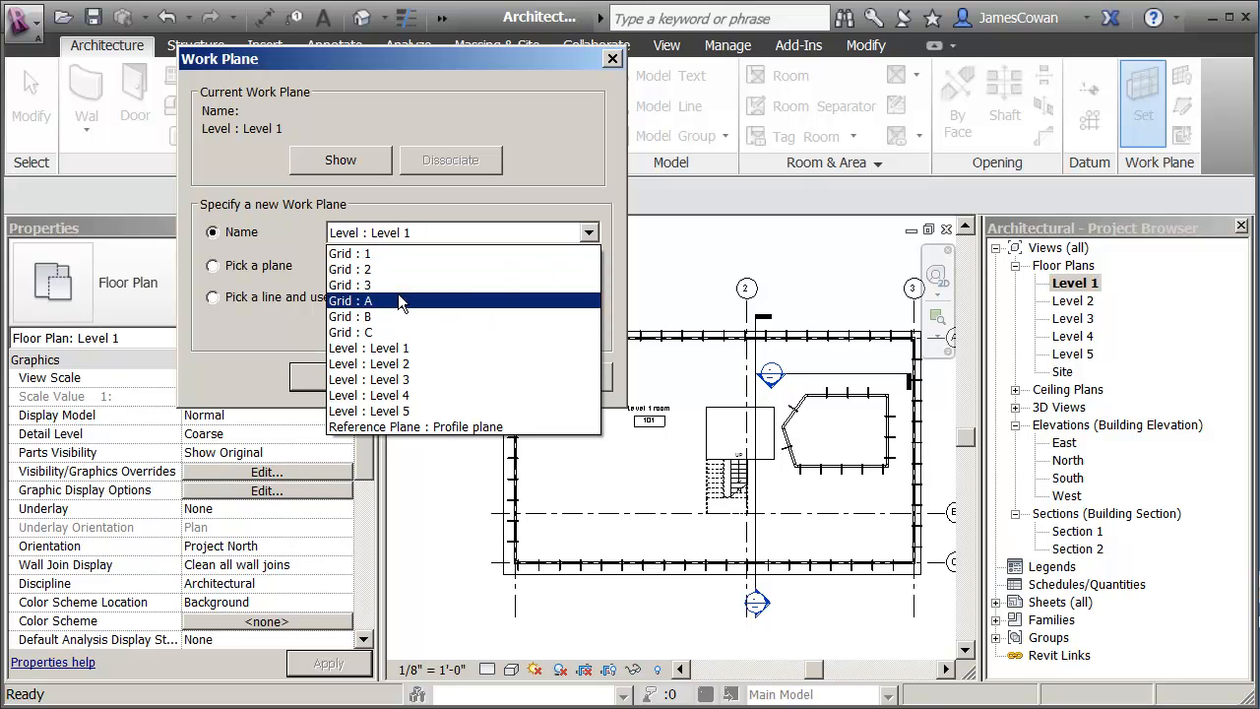
left_click(371, 254)
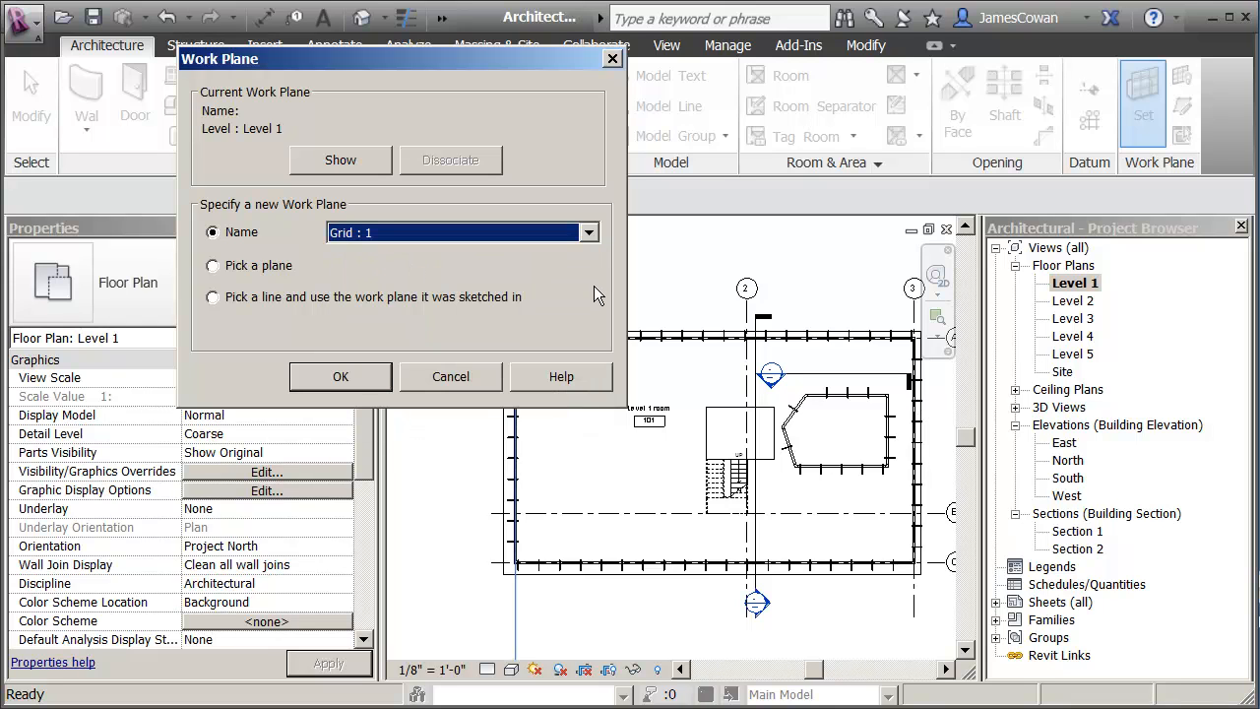
left_click(343, 380)
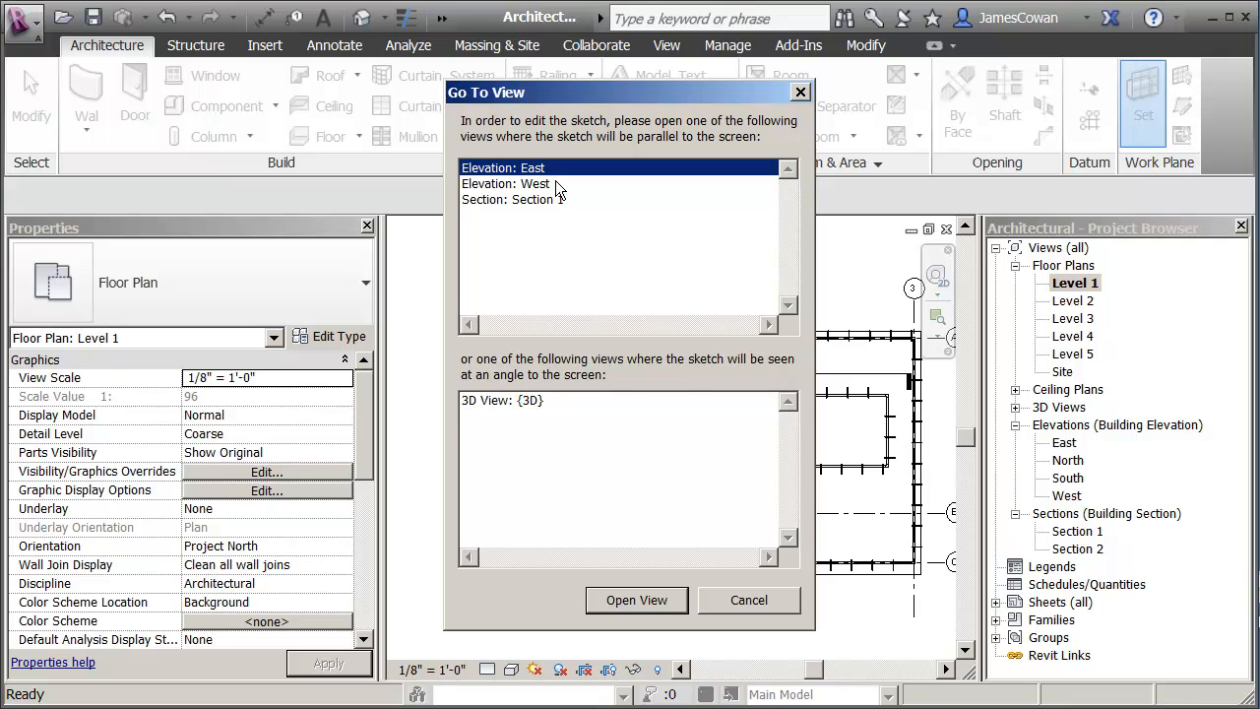
double_click(547, 183)
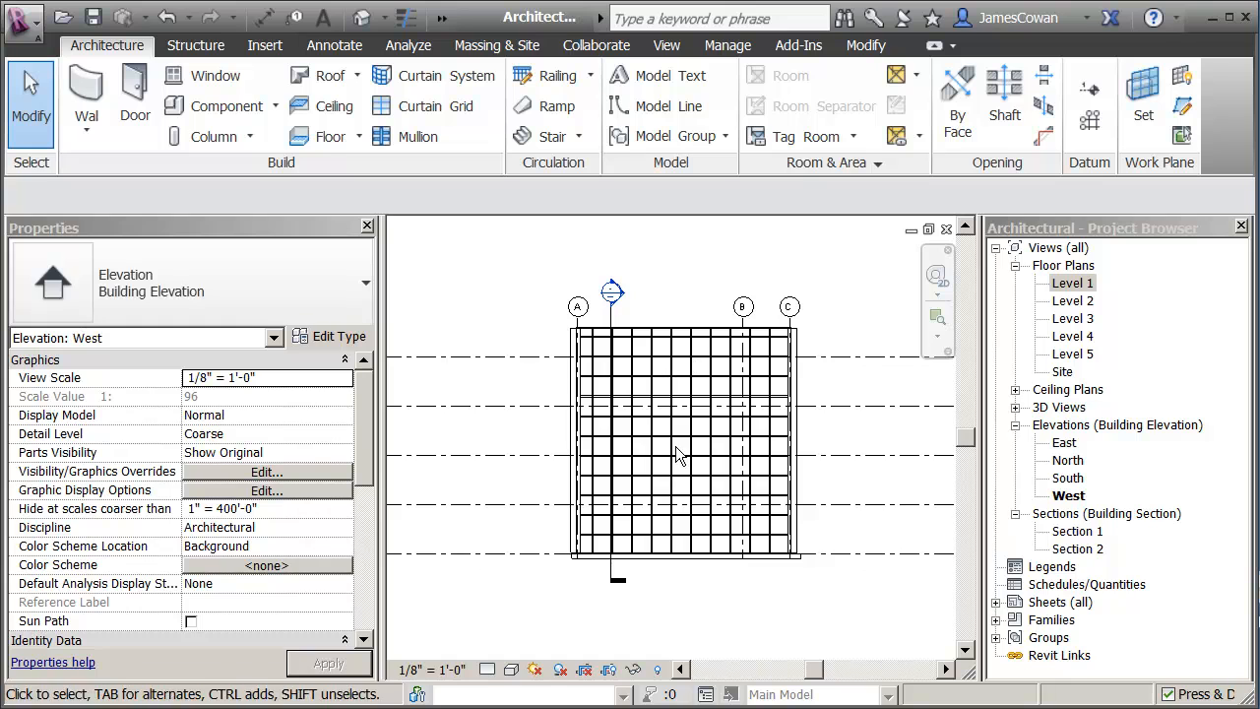
- Start a Roof by Extrusion with Level 5 as the reference level and a 0' 0" offset
scroll(700, 451, "up", 2)
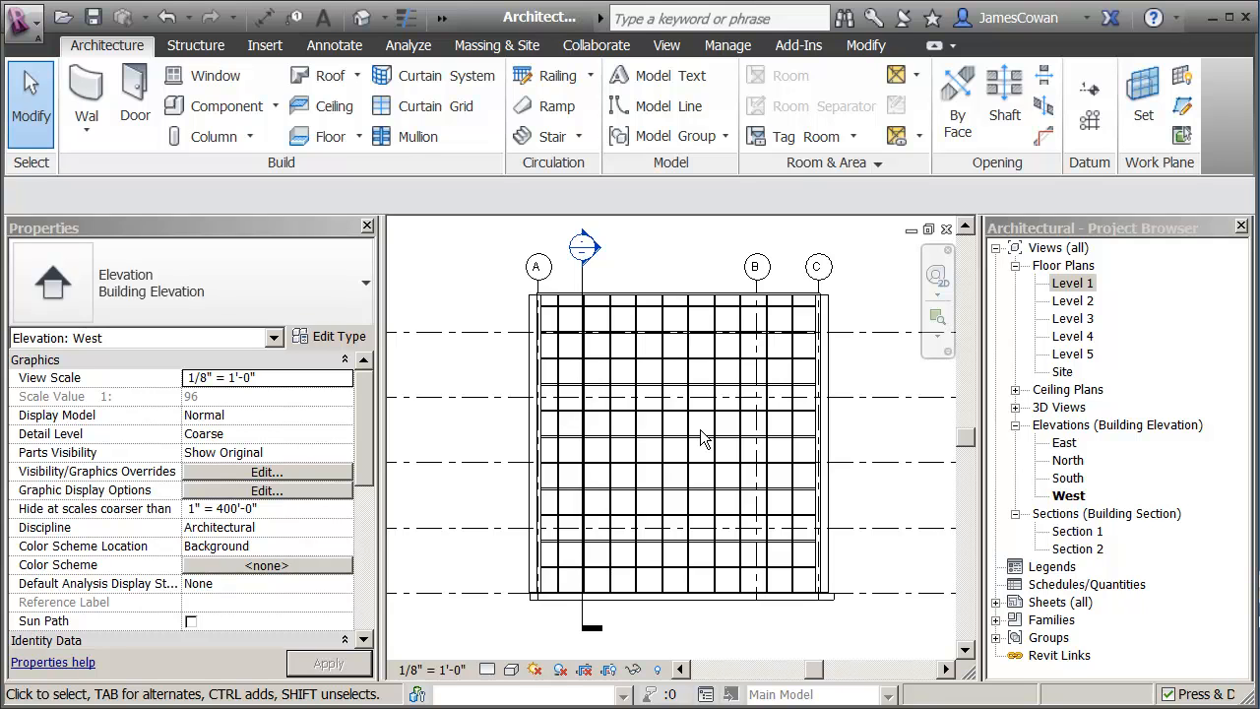
scroll(700, 430, "down", 1)
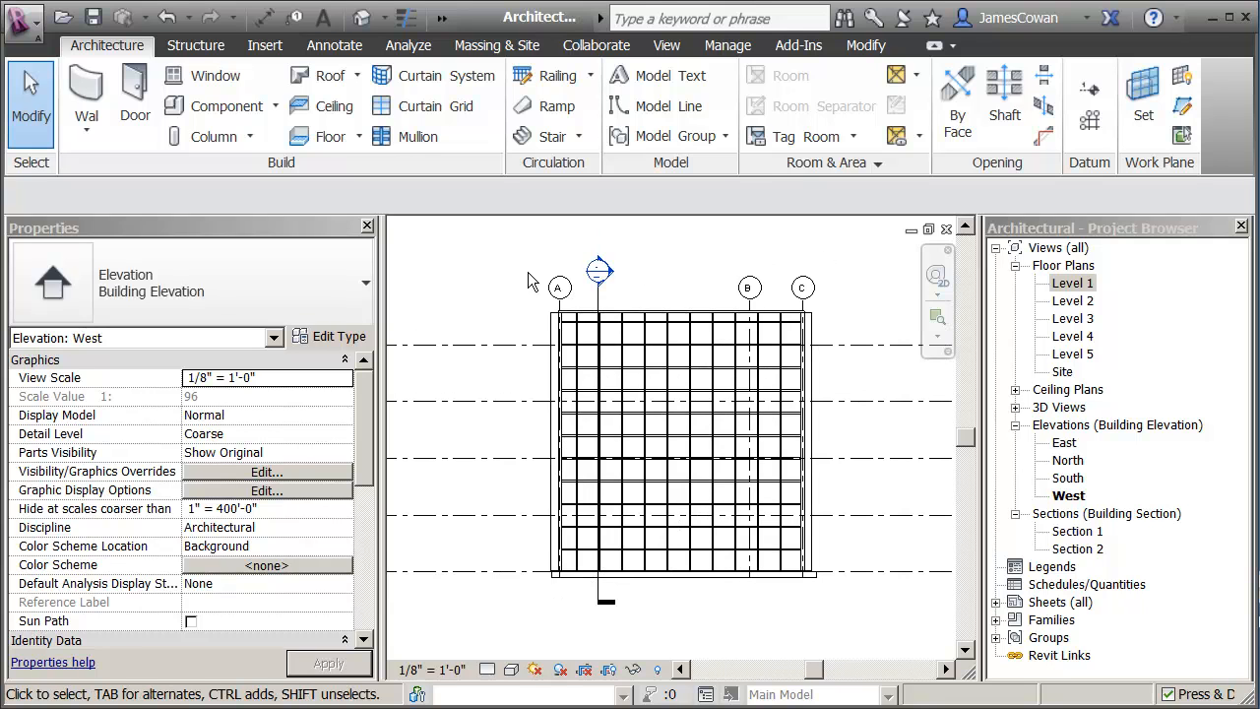
left_click(356, 77)
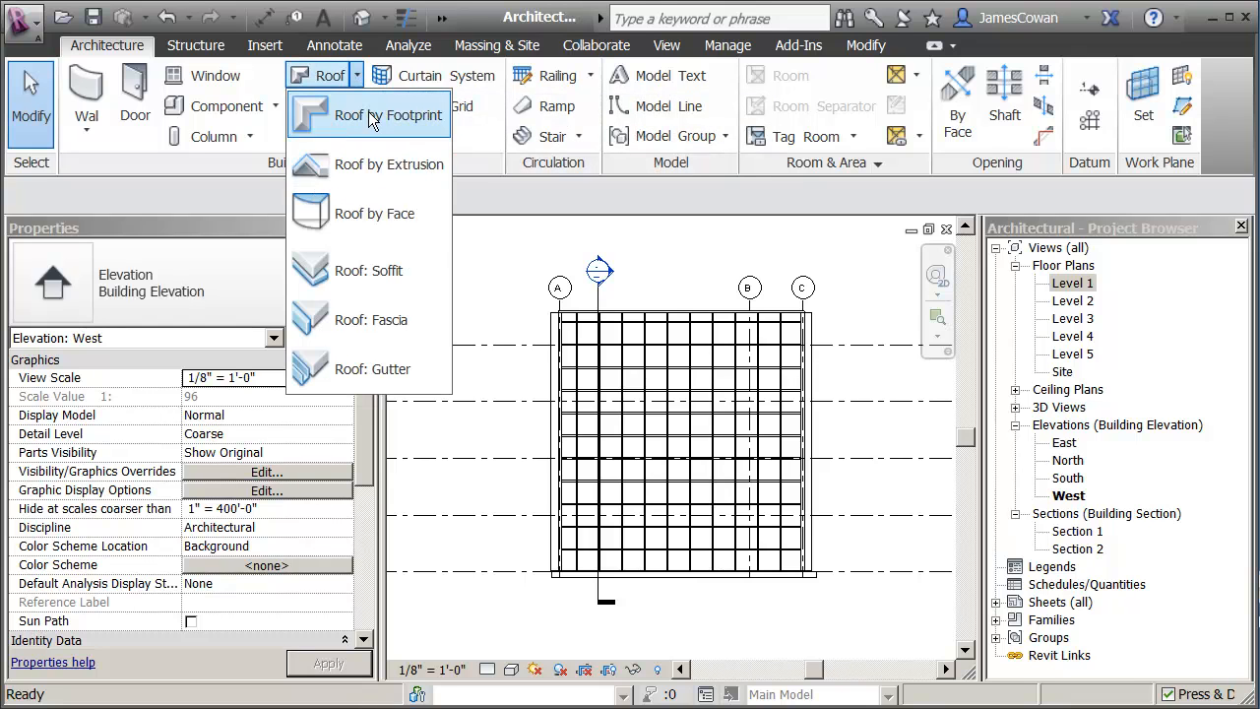
left_click(323, 180)
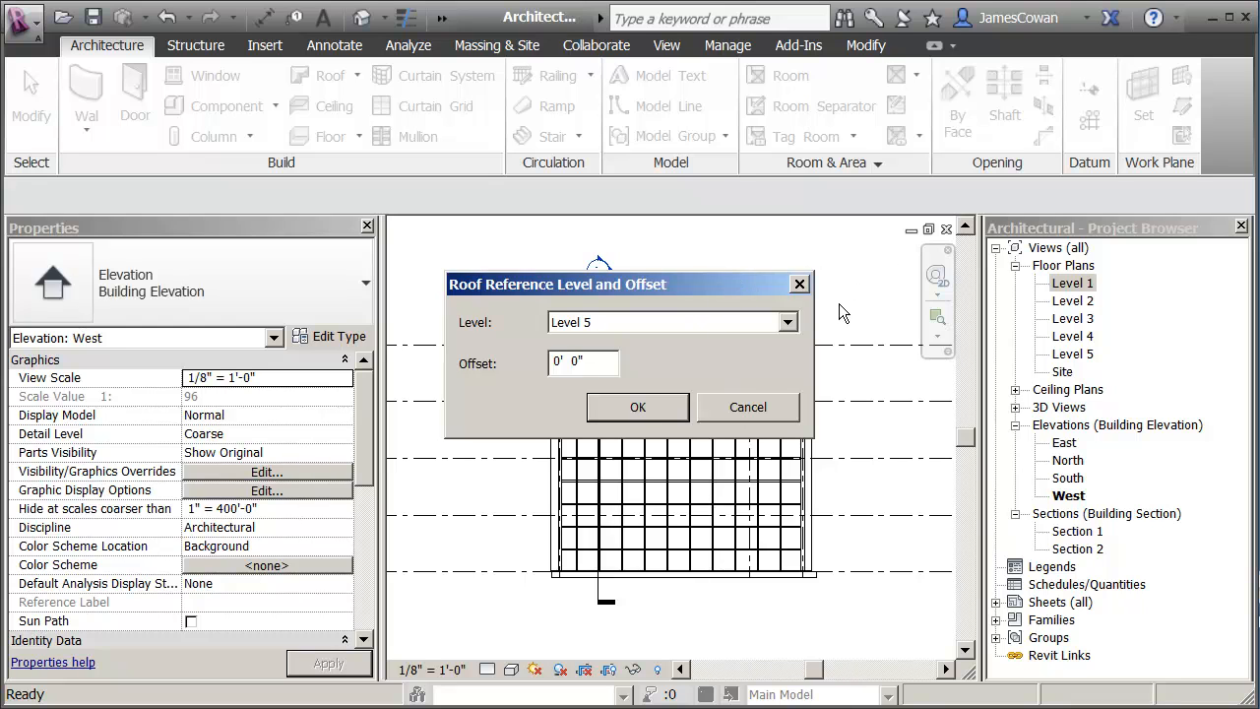
left_click(789, 322)
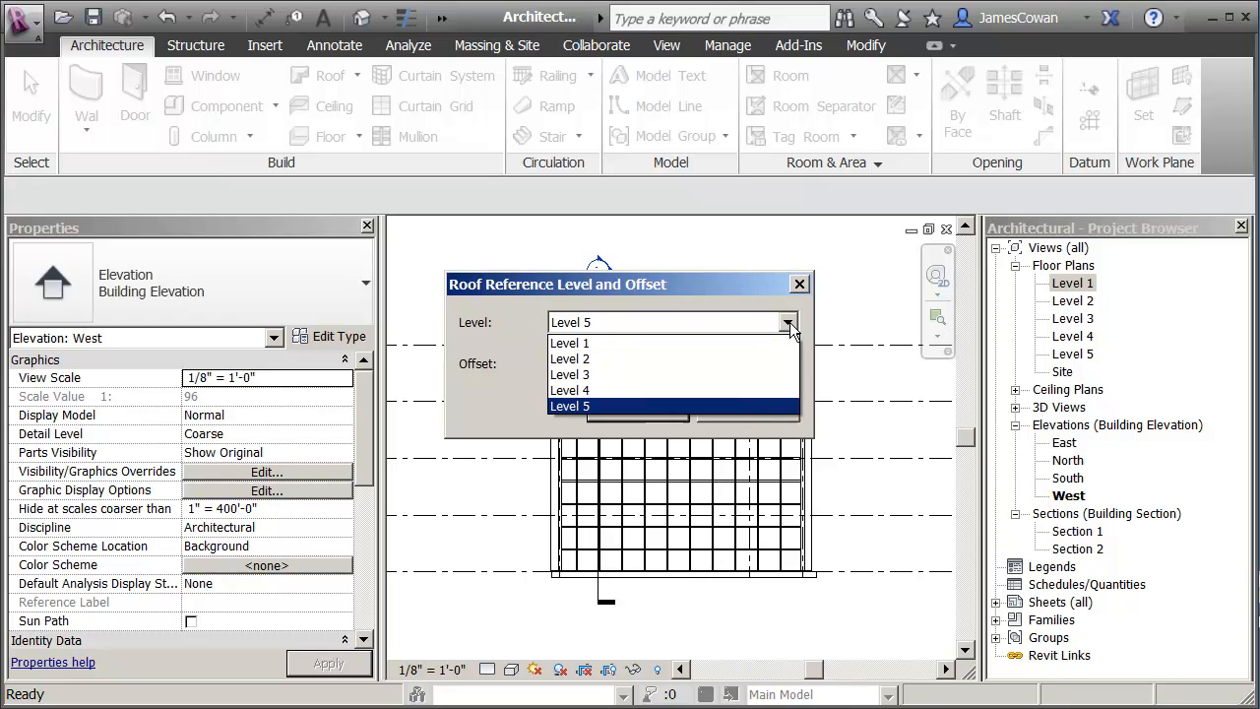
left_click(792, 318)
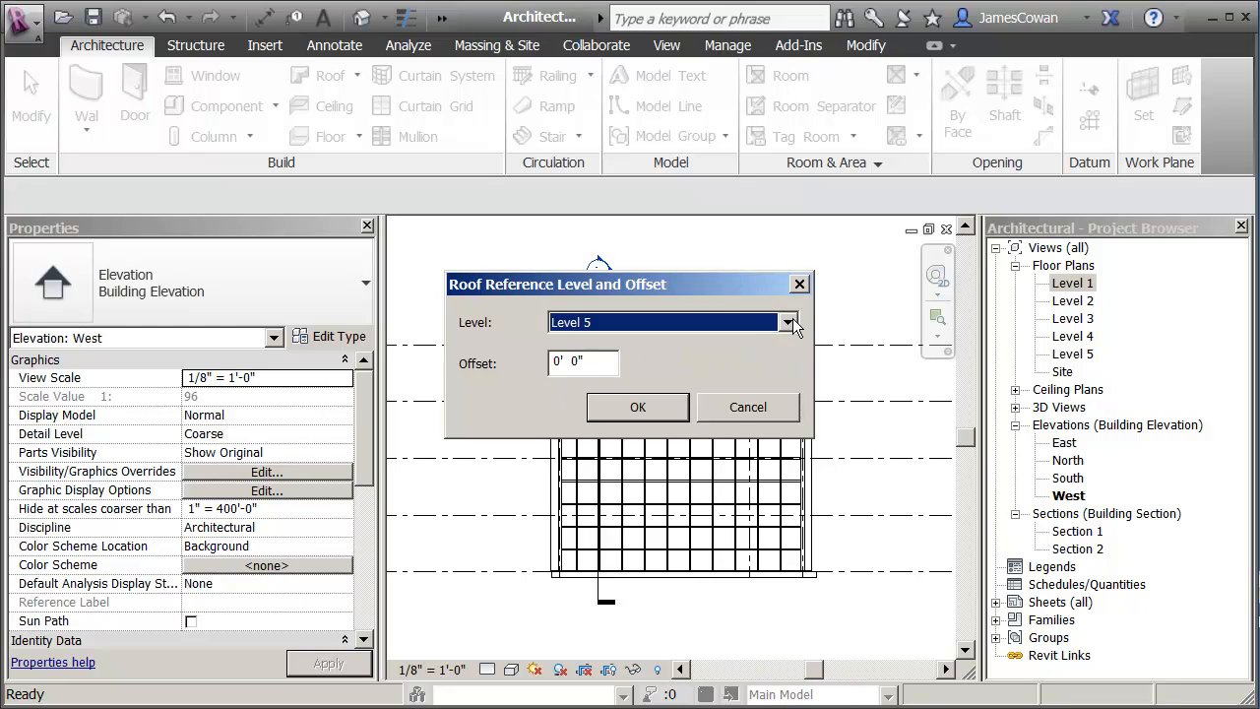
left_click(636, 409)
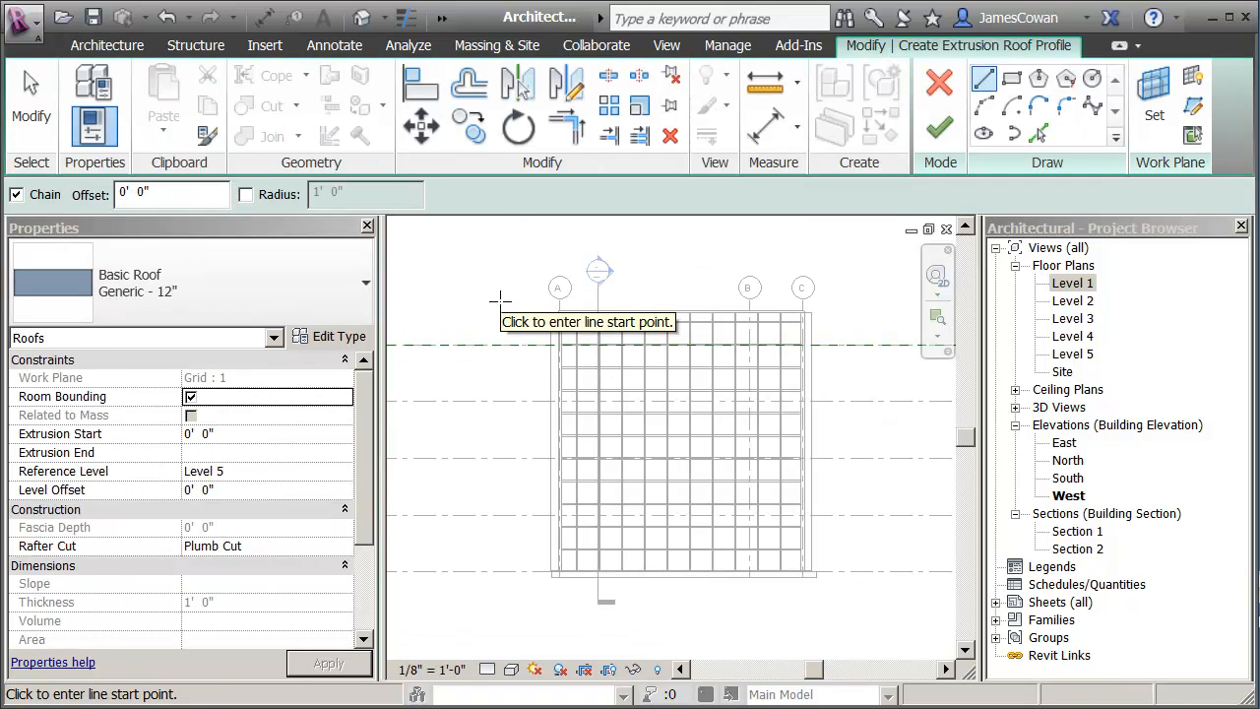
- Sketch a shallow start-end-radius arc from Level 5, about 5' 6" outside grid A, curving up to just below the wall top
left_click(984, 107)
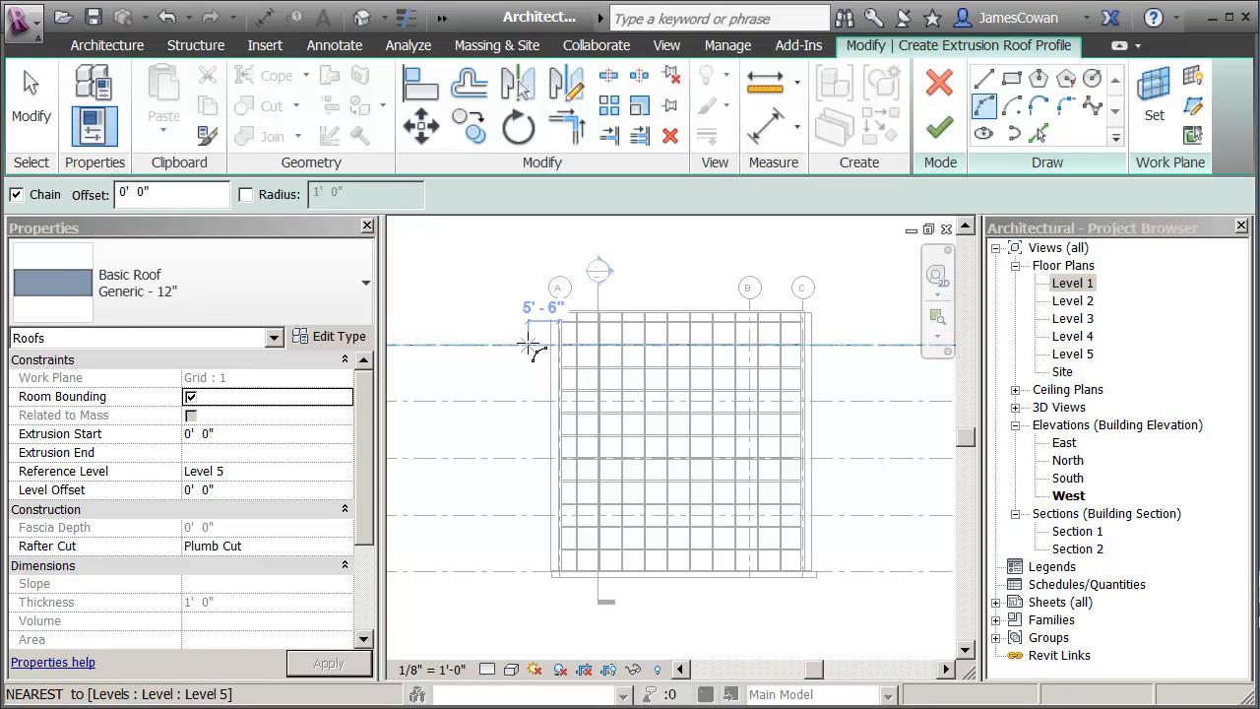
left_click(528, 343)
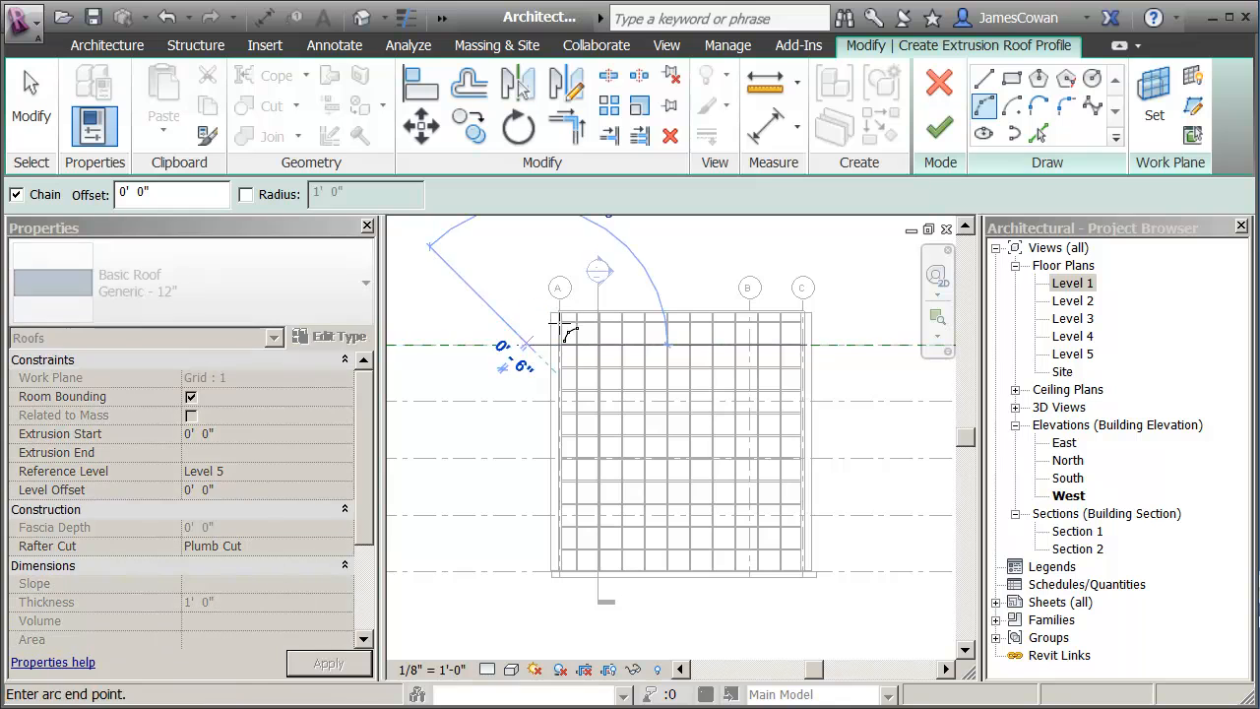
left_click(642, 321)
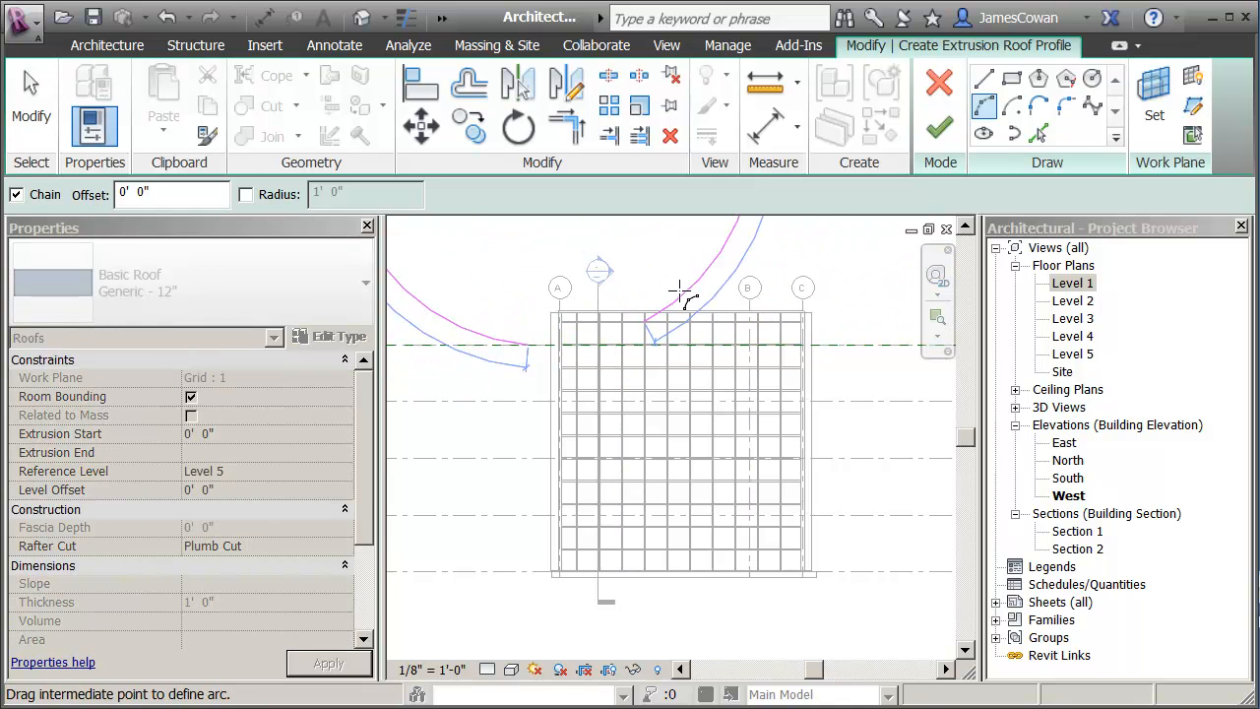
left_click(569, 332)
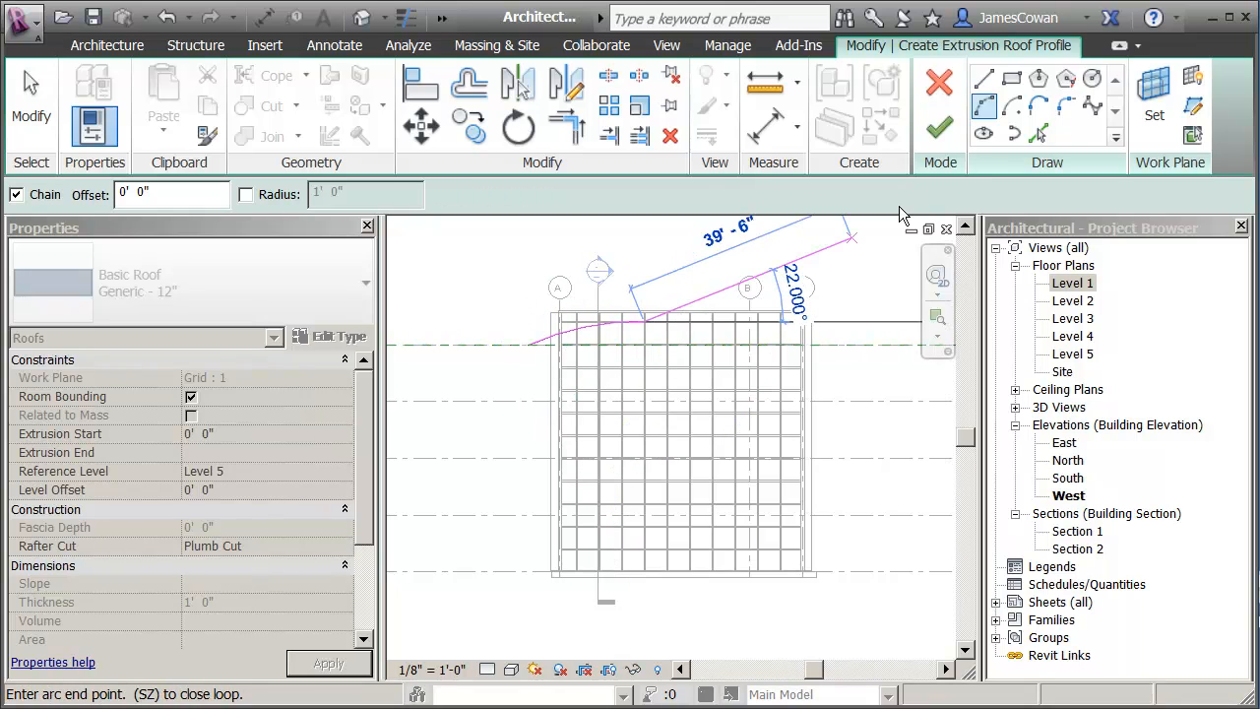
- Add a straight profile line from the arc's upper end, sloping down to Level 5 beyond grid C
left_click(984, 77)
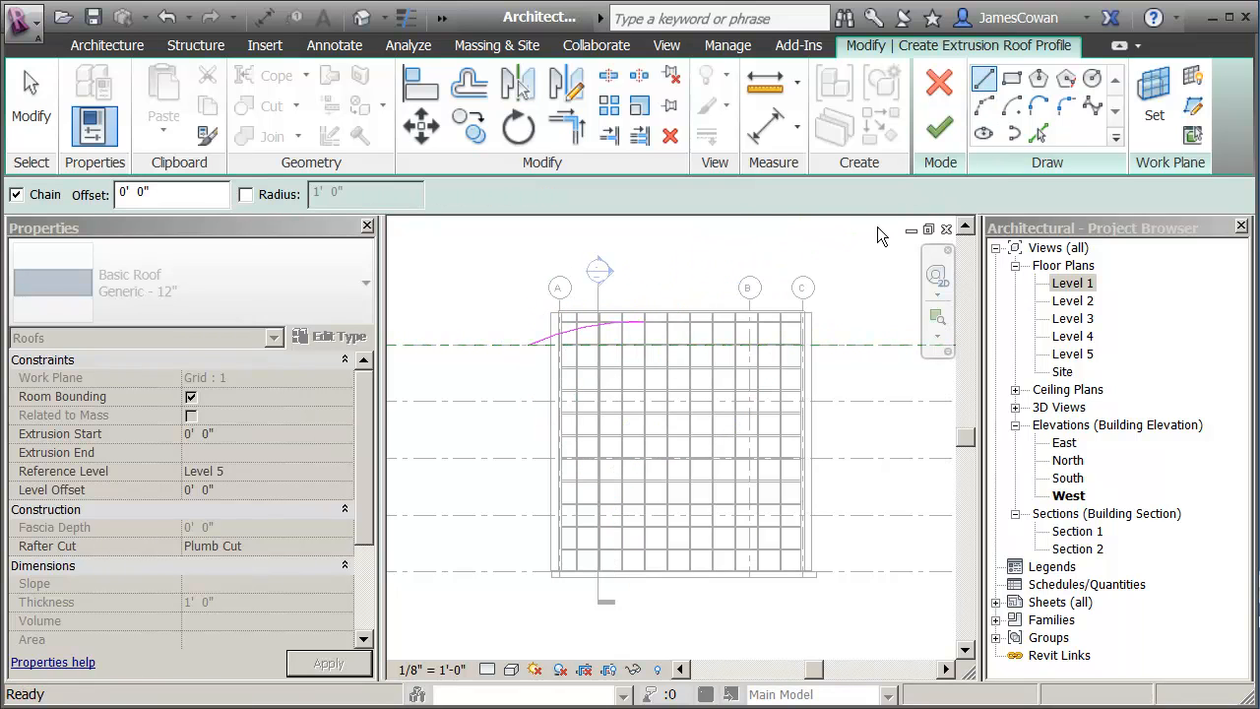
left_click(844, 340)
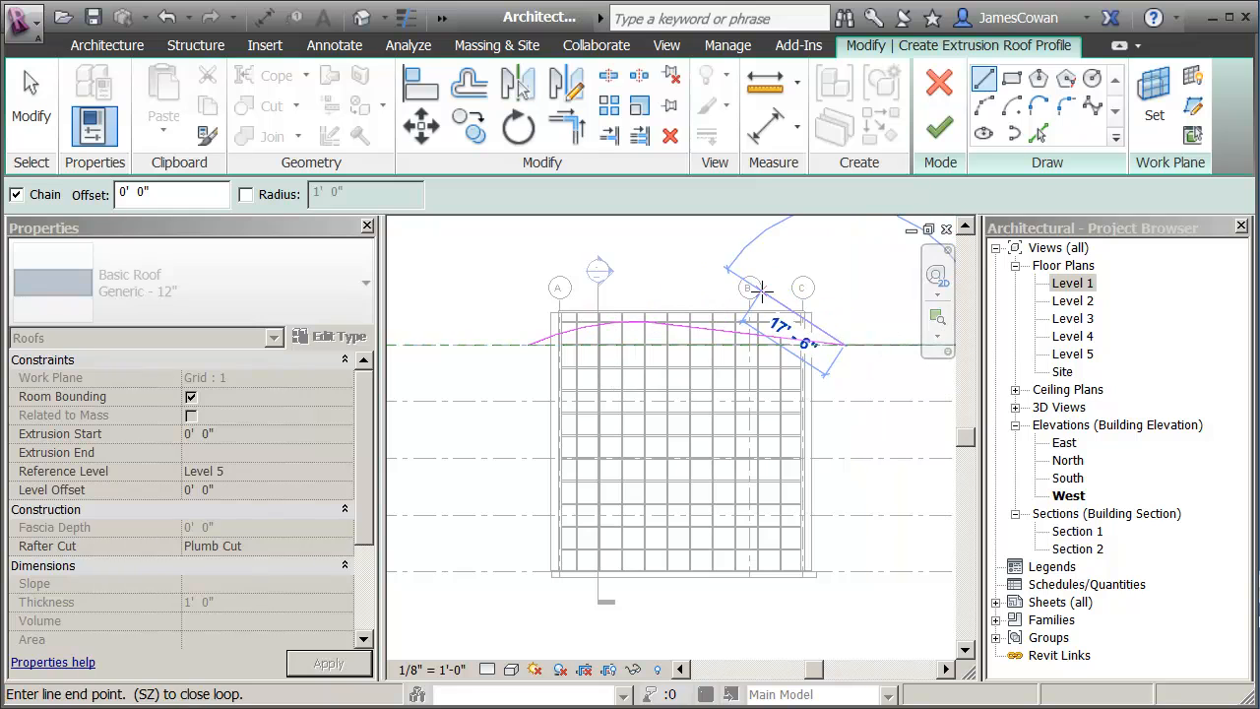
key("Escape")
key("Escape")
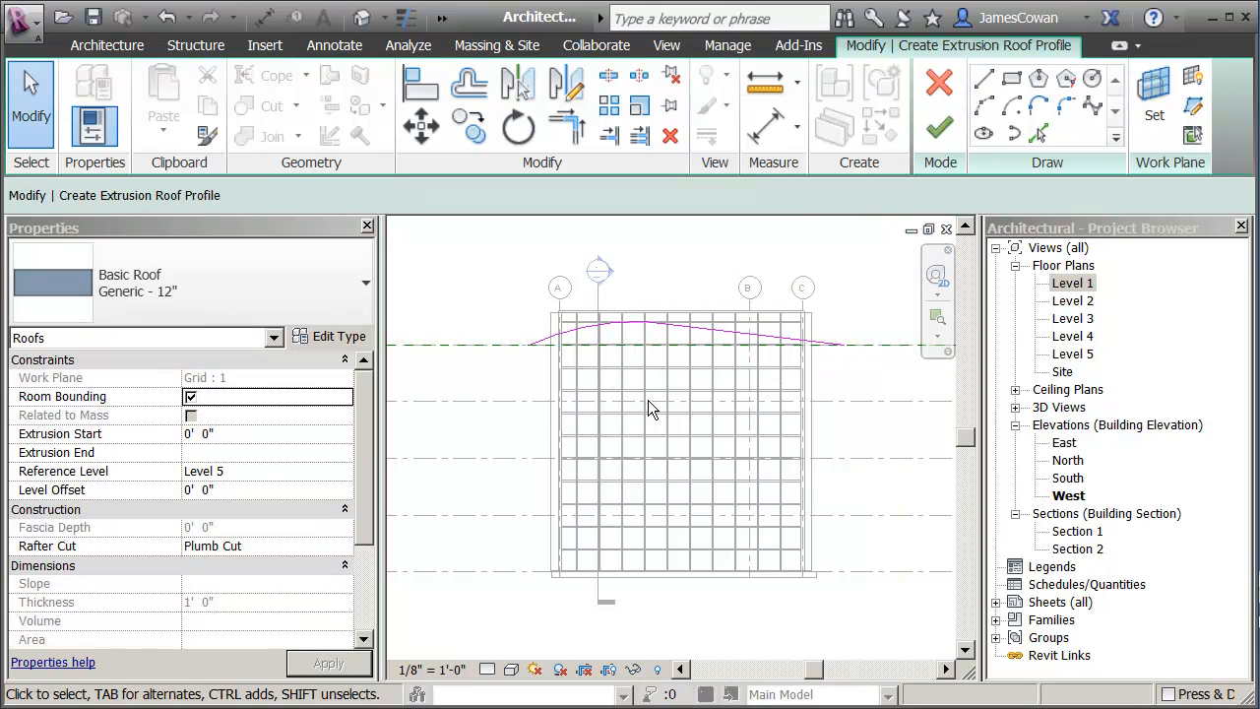
- Check the arc-and-line profile, finish the extrusion roof sketch and deselect the roof
scroll(643, 379, "up", 3)
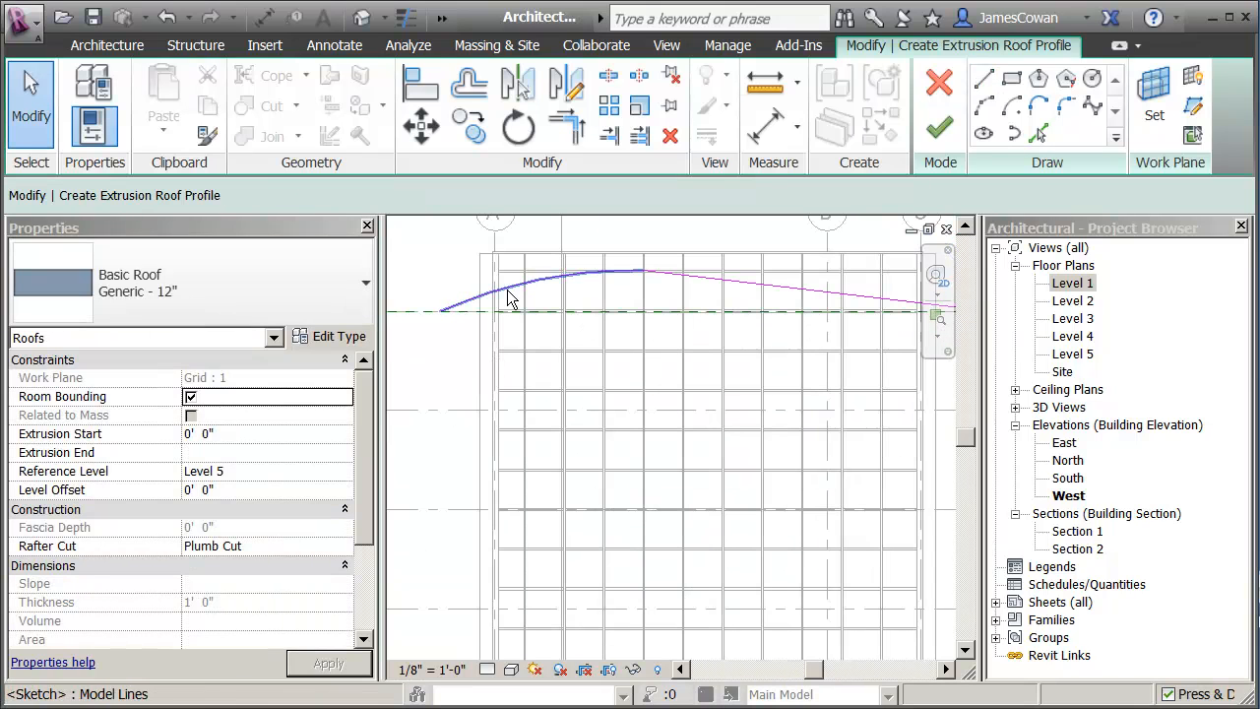
scroll(743, 399, "down", 2)
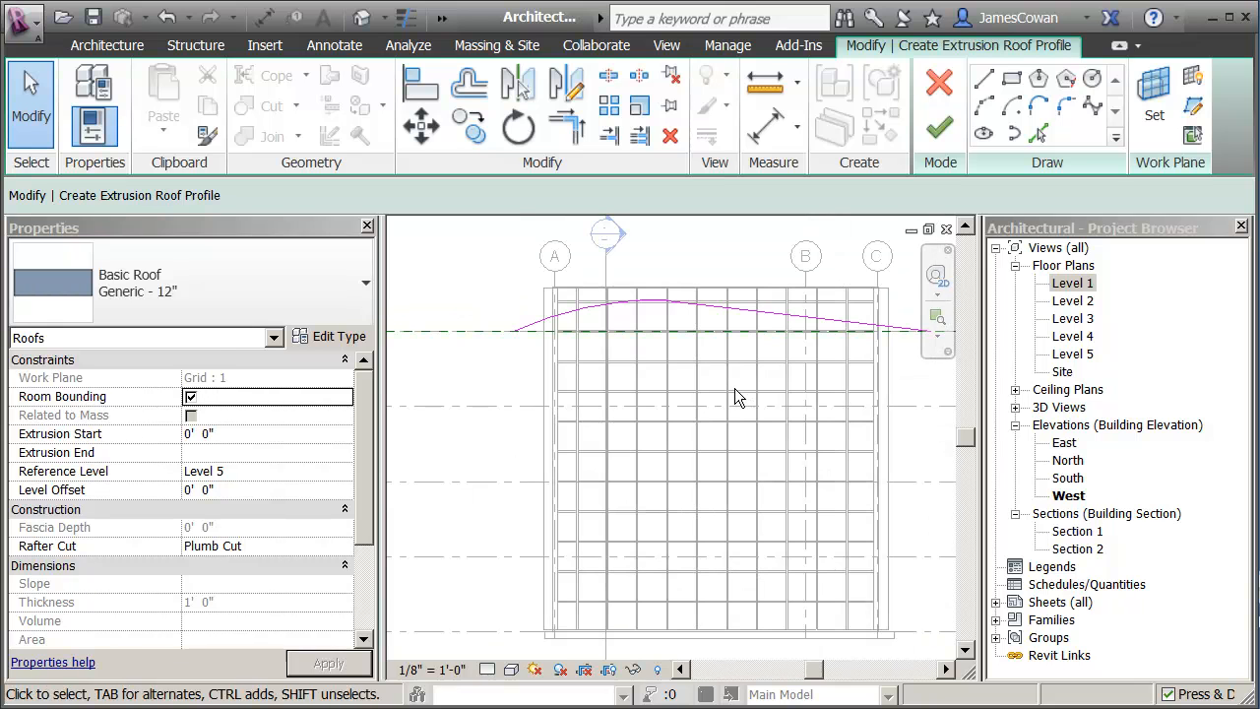
left_click(941, 130)
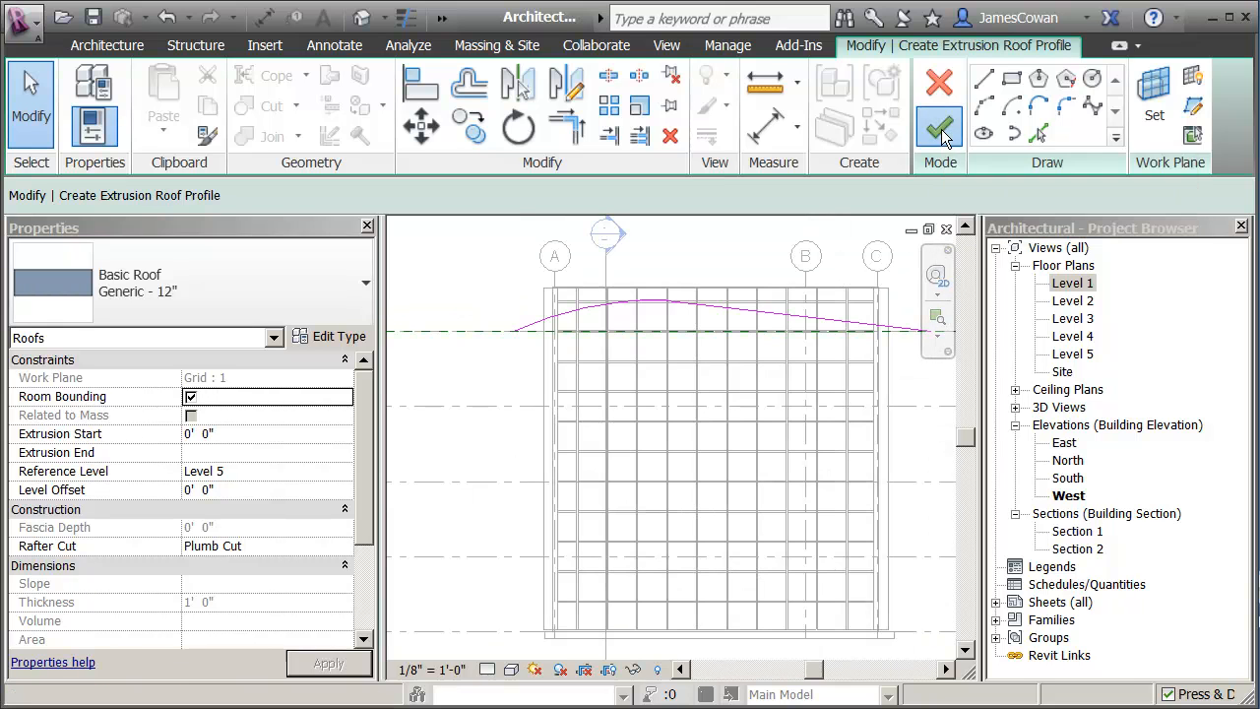
left_click(496, 270)
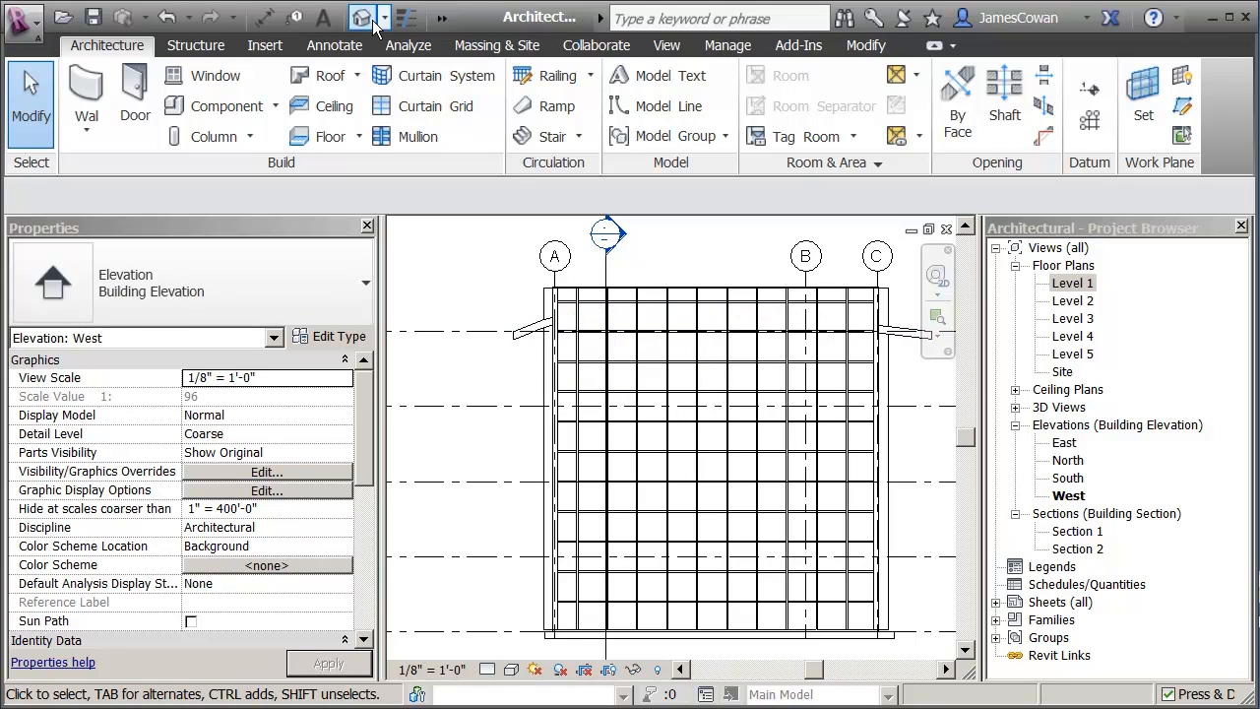
- Check the extrusion roof's length against the end walls in the South and North elevations
double_click(1068, 479)
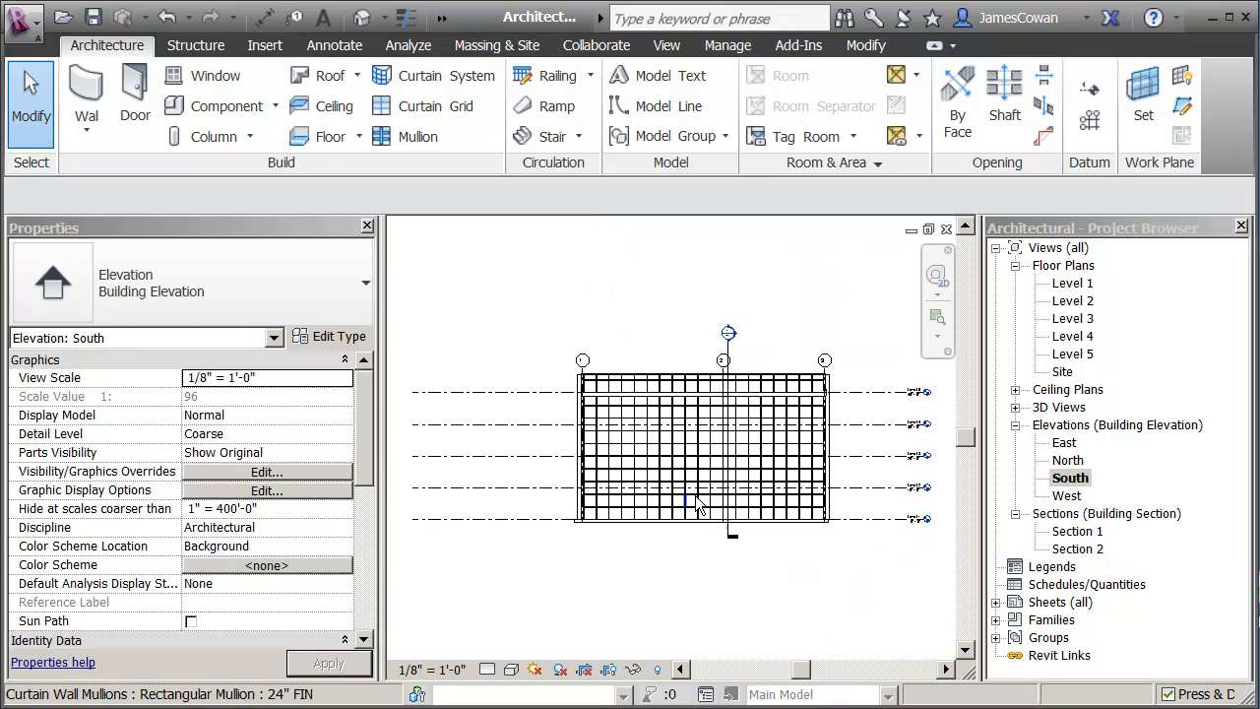
scroll(689, 458, "up", 2)
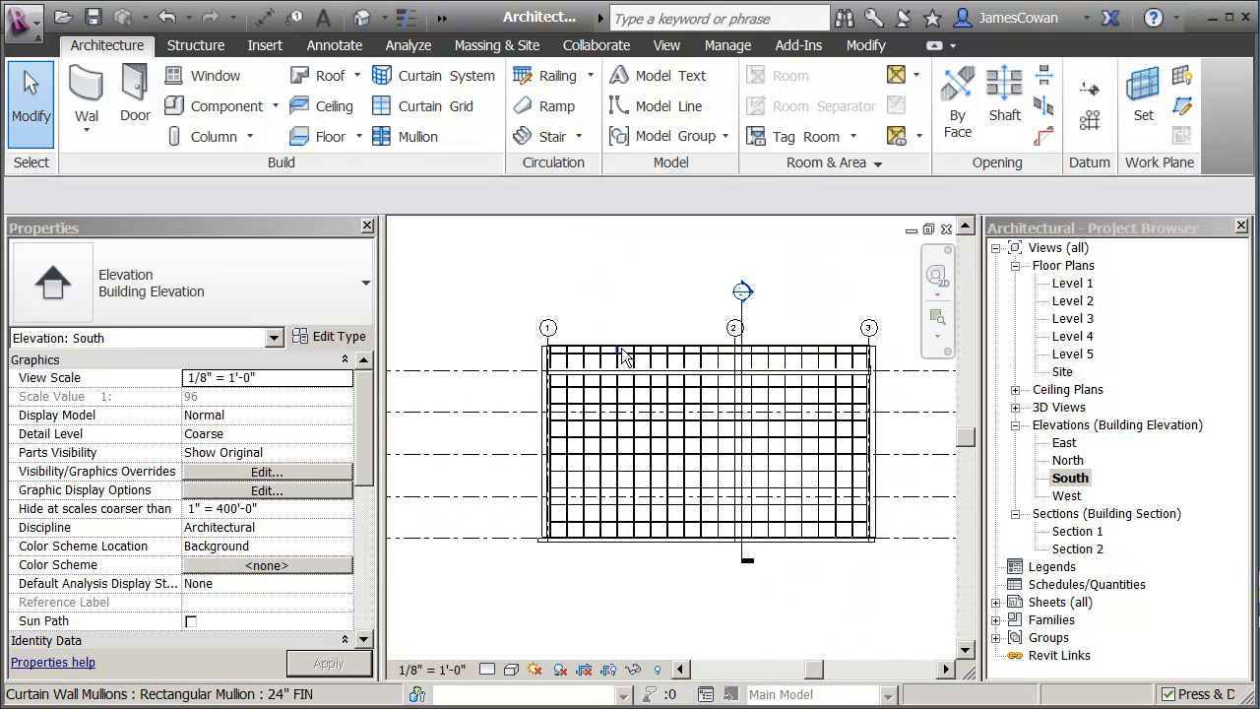
scroll(624, 357, "up", 1)
double_click(1068, 460)
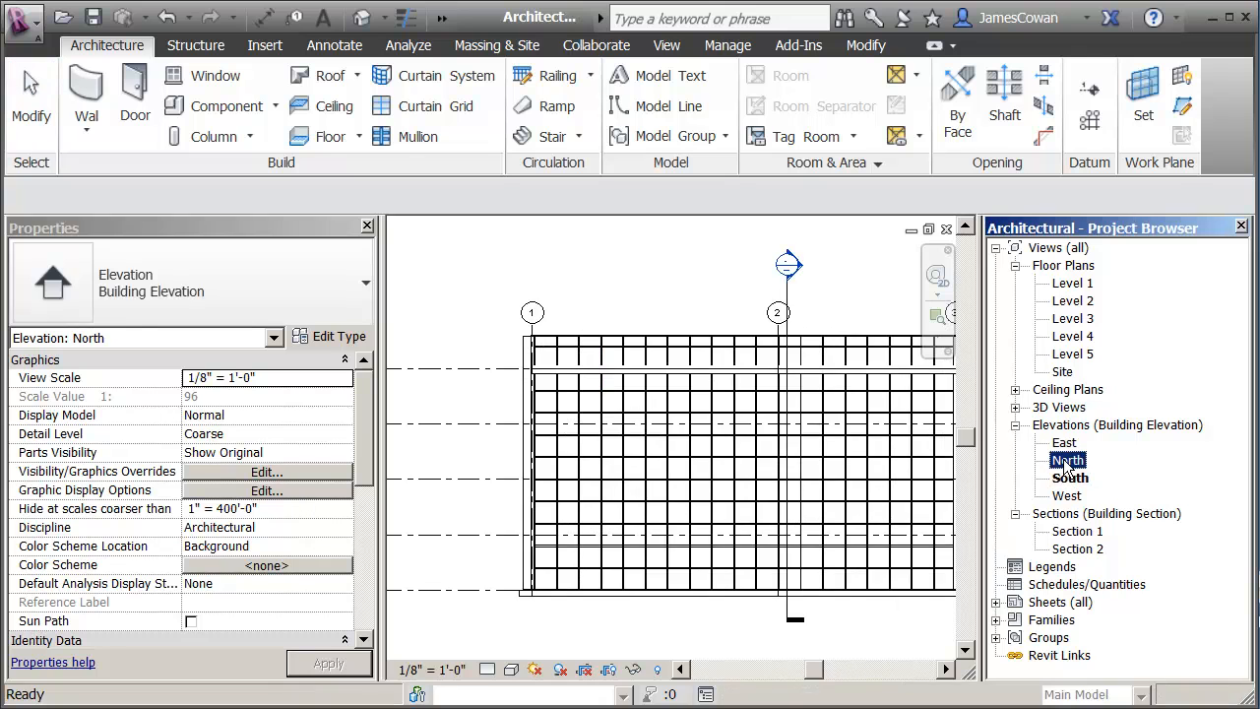
scroll(548, 443, "up", 2)
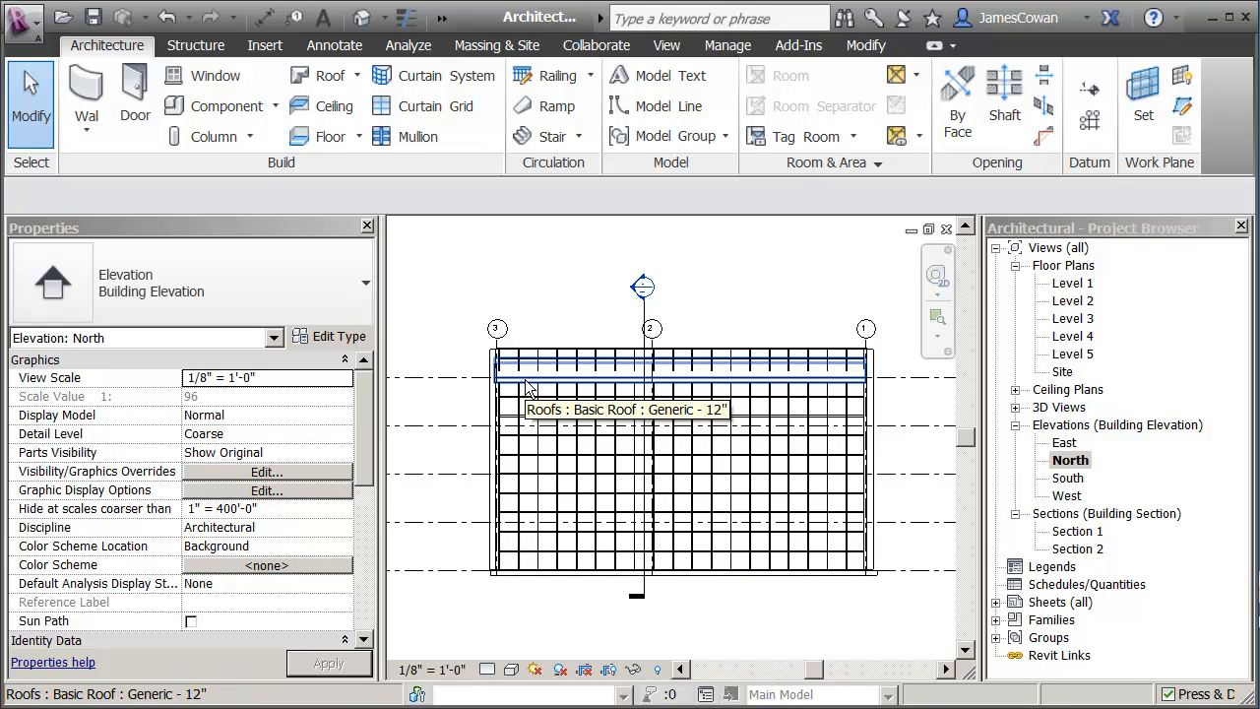
- Stretch both ends of the extrusion roof past grids 1 and 3, and set its Extrusion Start to 4' 0"
left_click(526, 384)
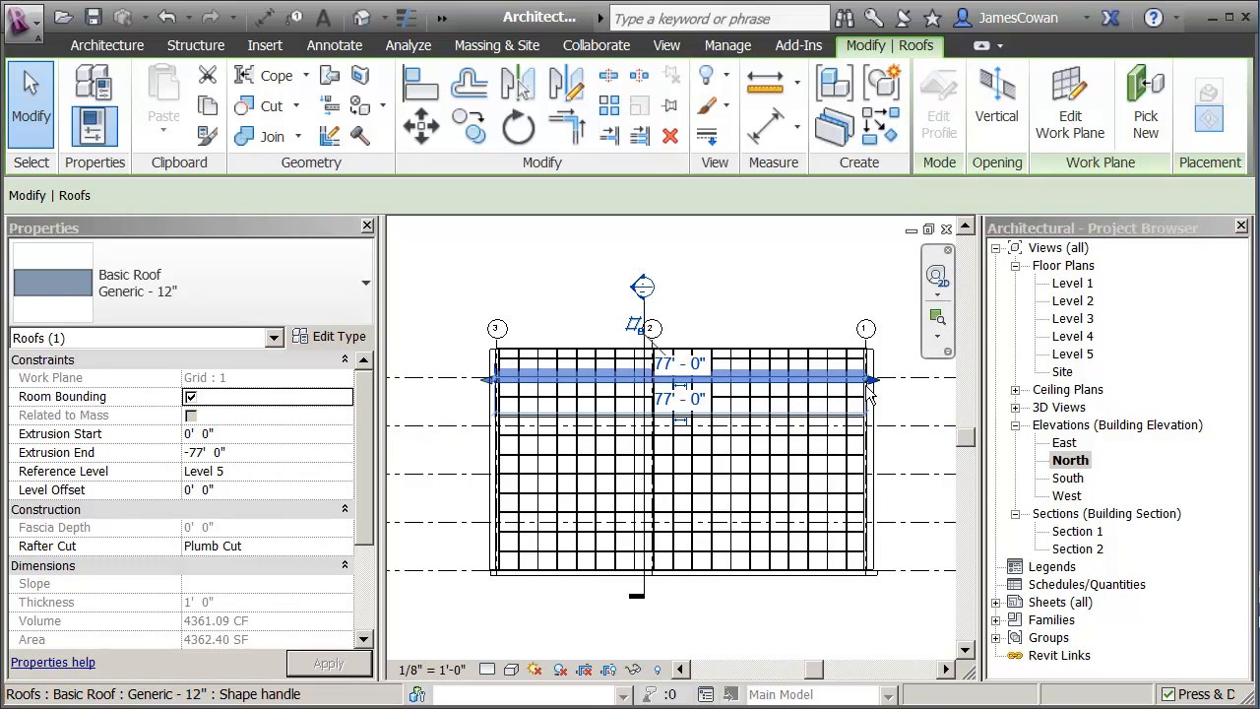
left_click_drag(880, 387, 897, 387)
left_click_drag(482, 381, 473, 383)
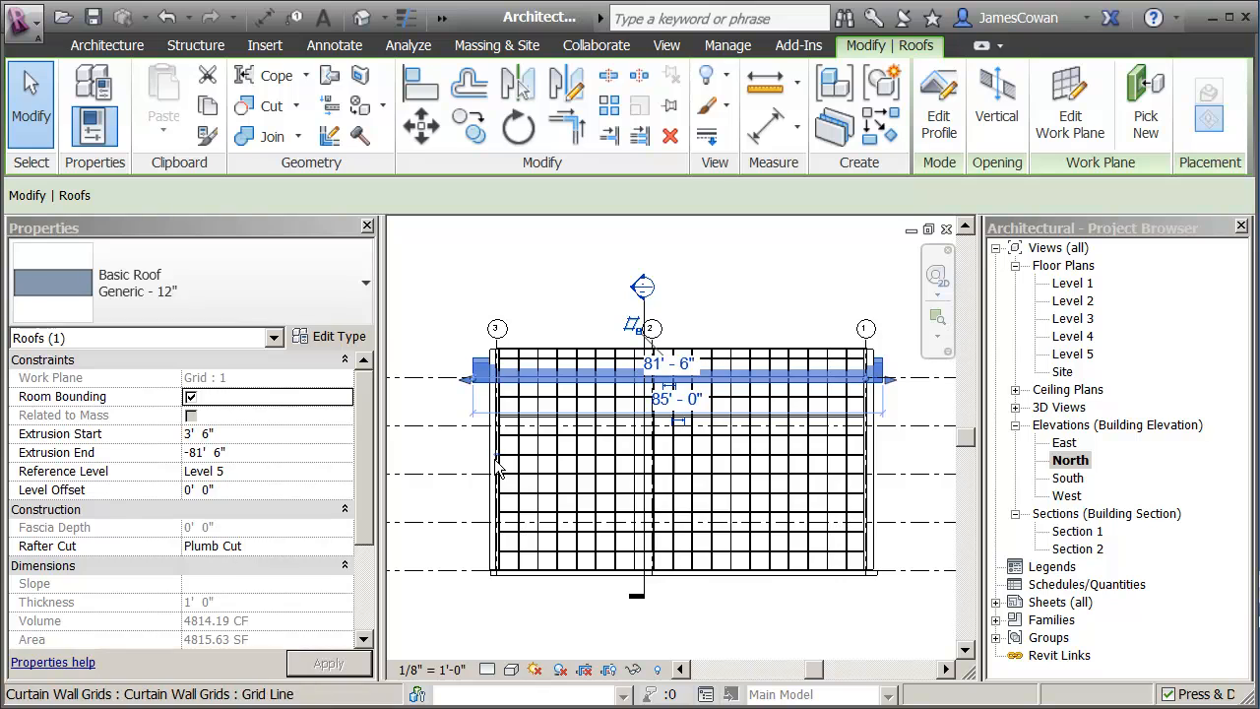
left_click(231, 434)
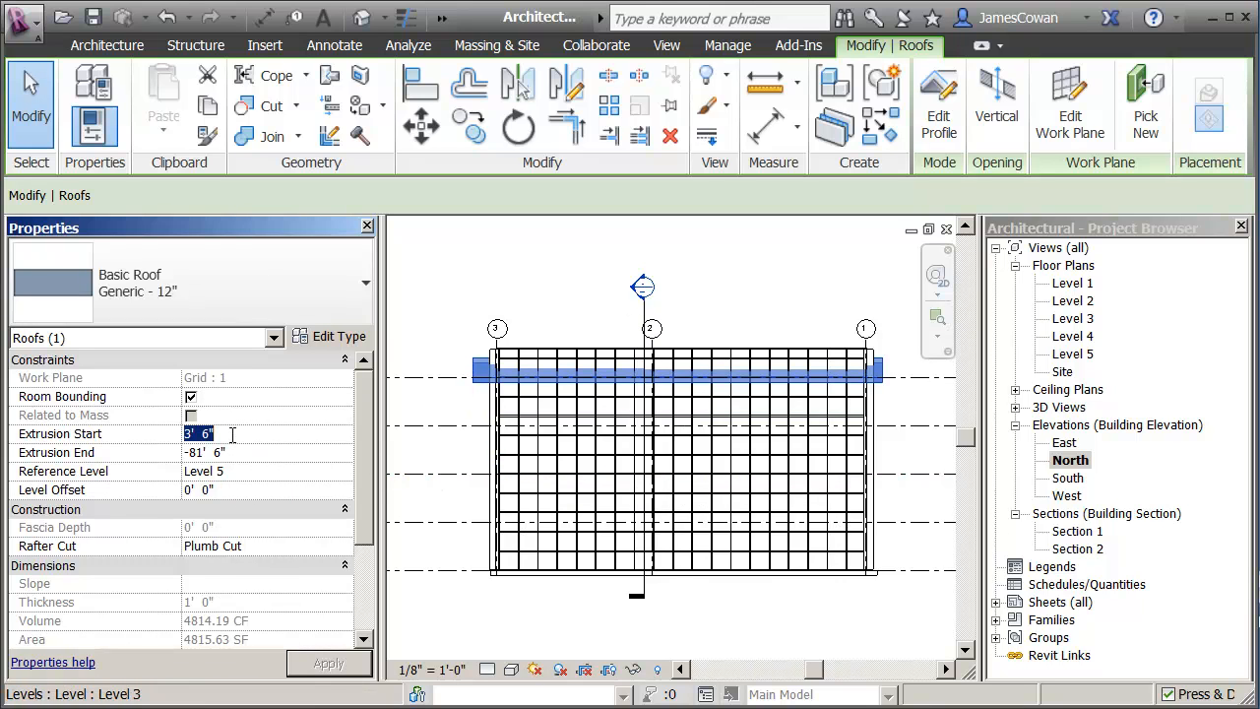
type("4")
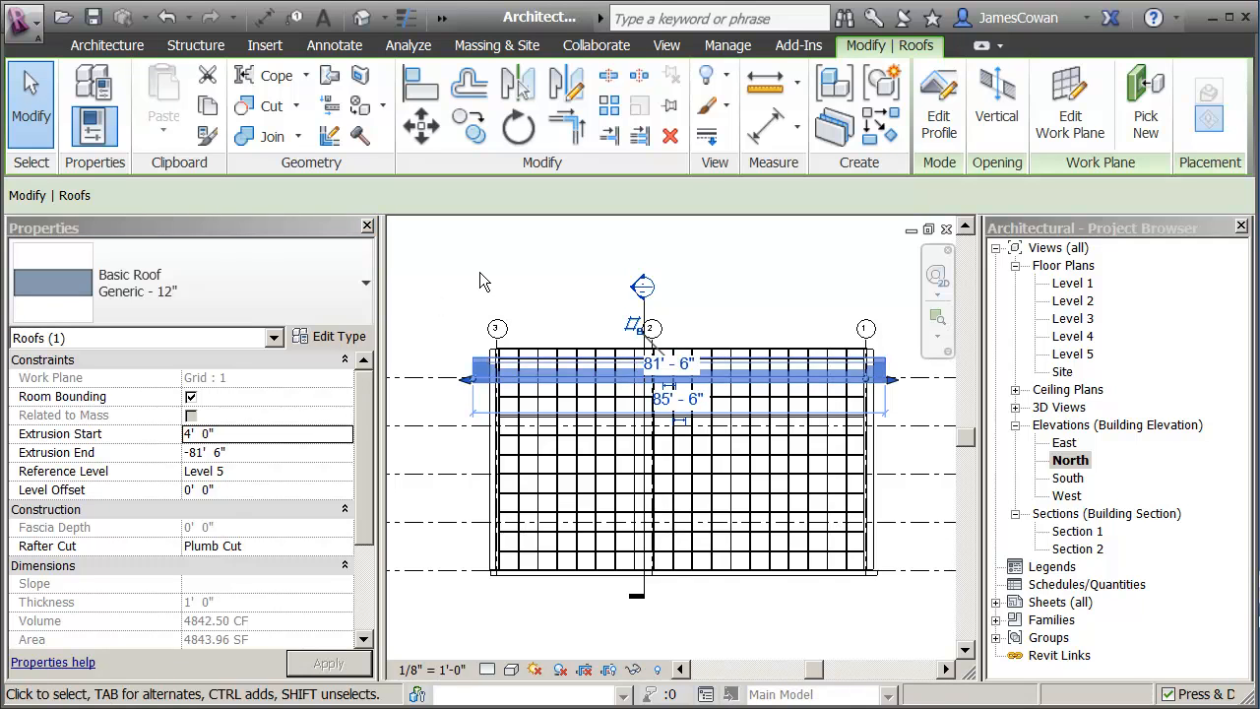
left_click(473, 285)
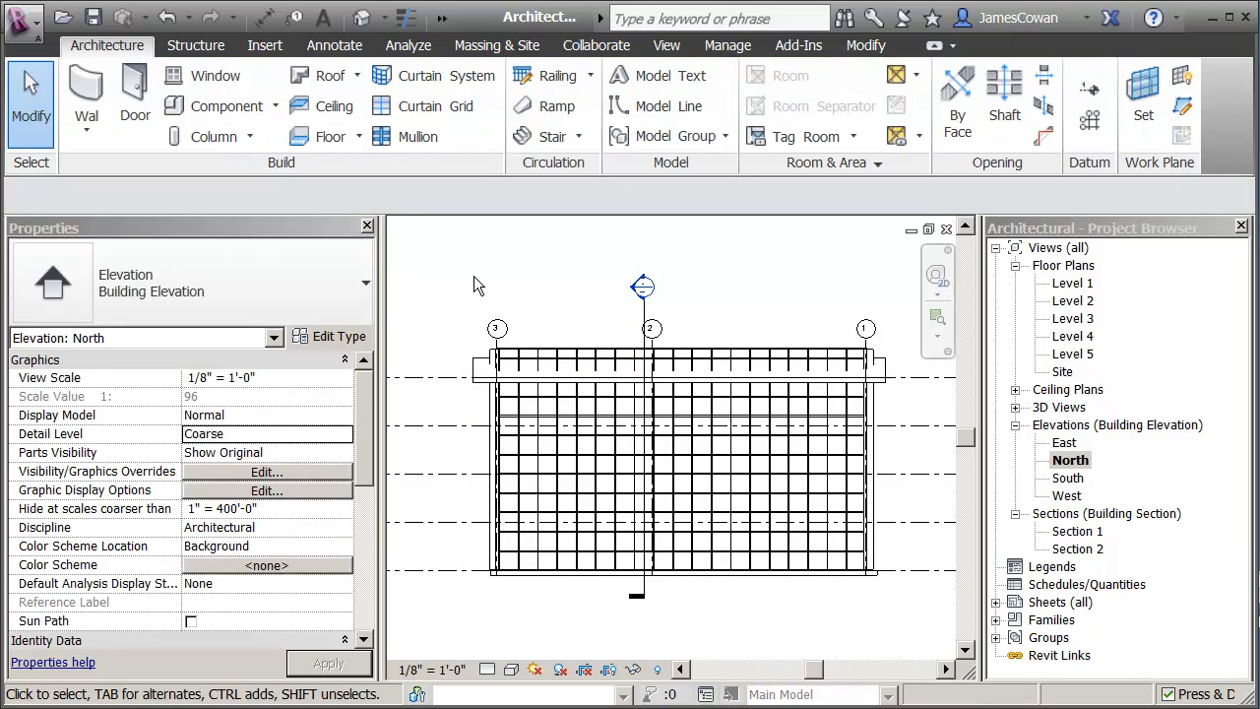
- Set the curved roof's Extrusion End to -81' 0" and deselect the roof
left_click(478, 366)
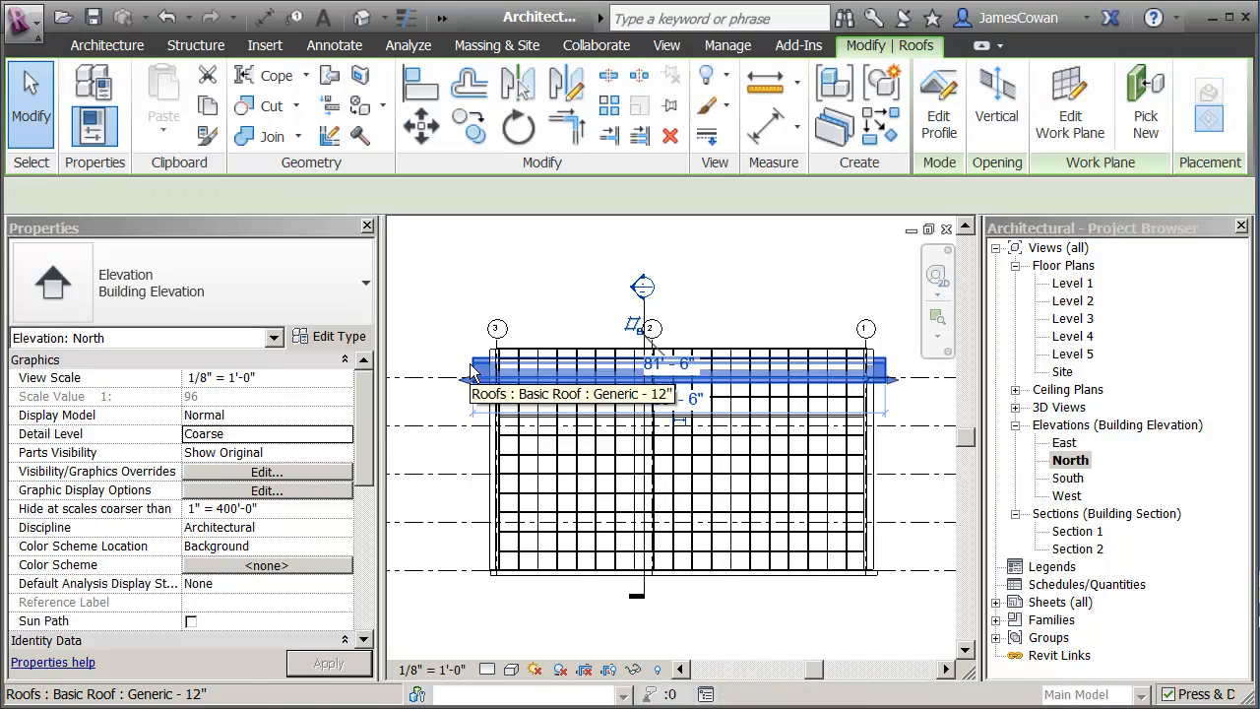
left_click(238, 453)
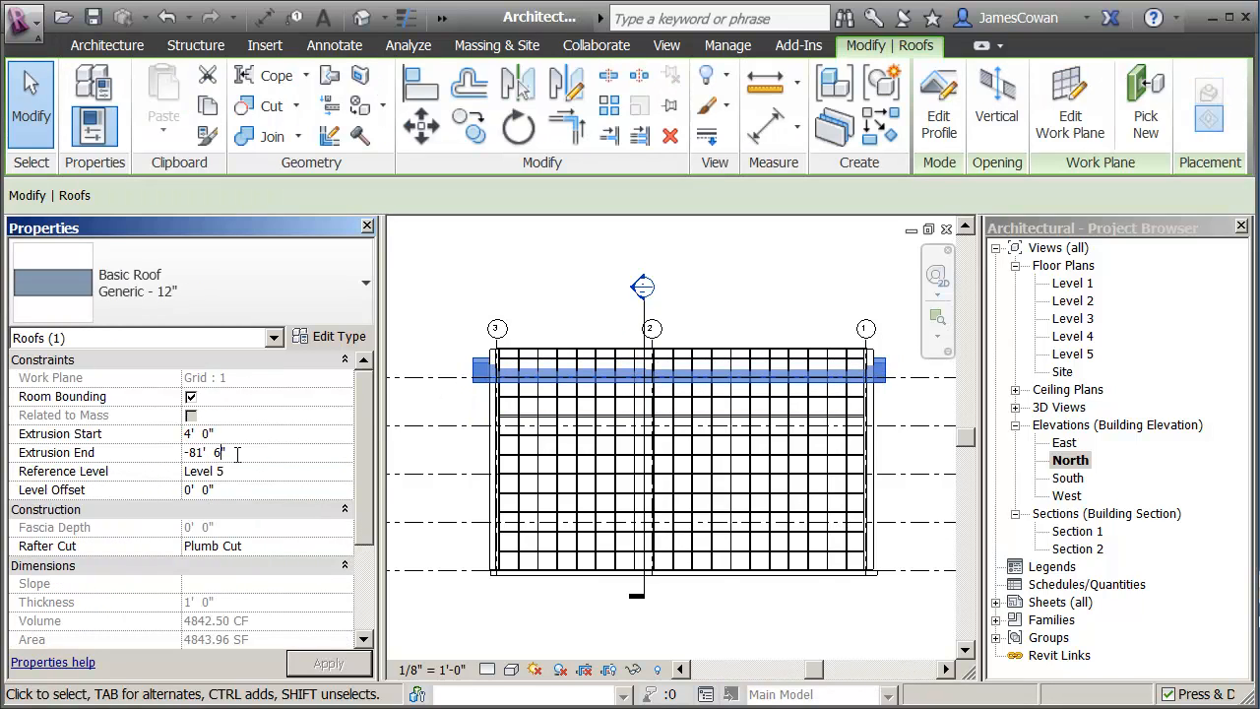
left_click_drag(224, 453, 199, 455)
type("0")
key("Return")
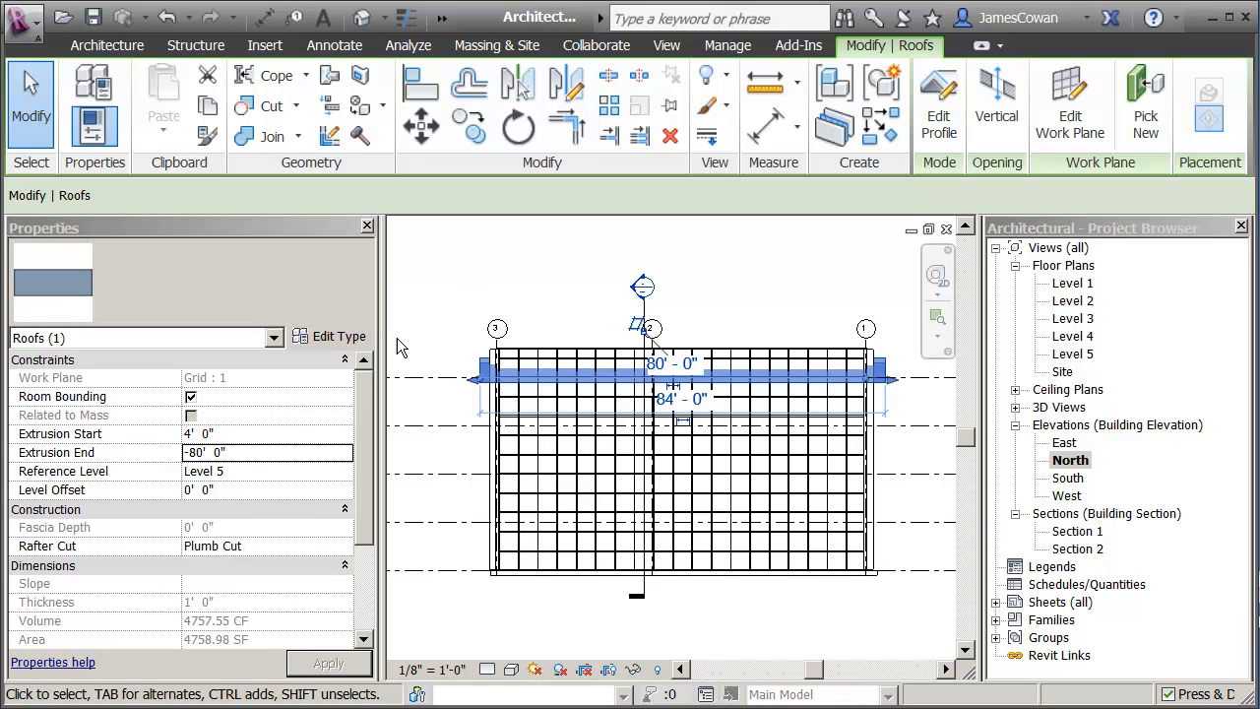
left_click(201, 452)
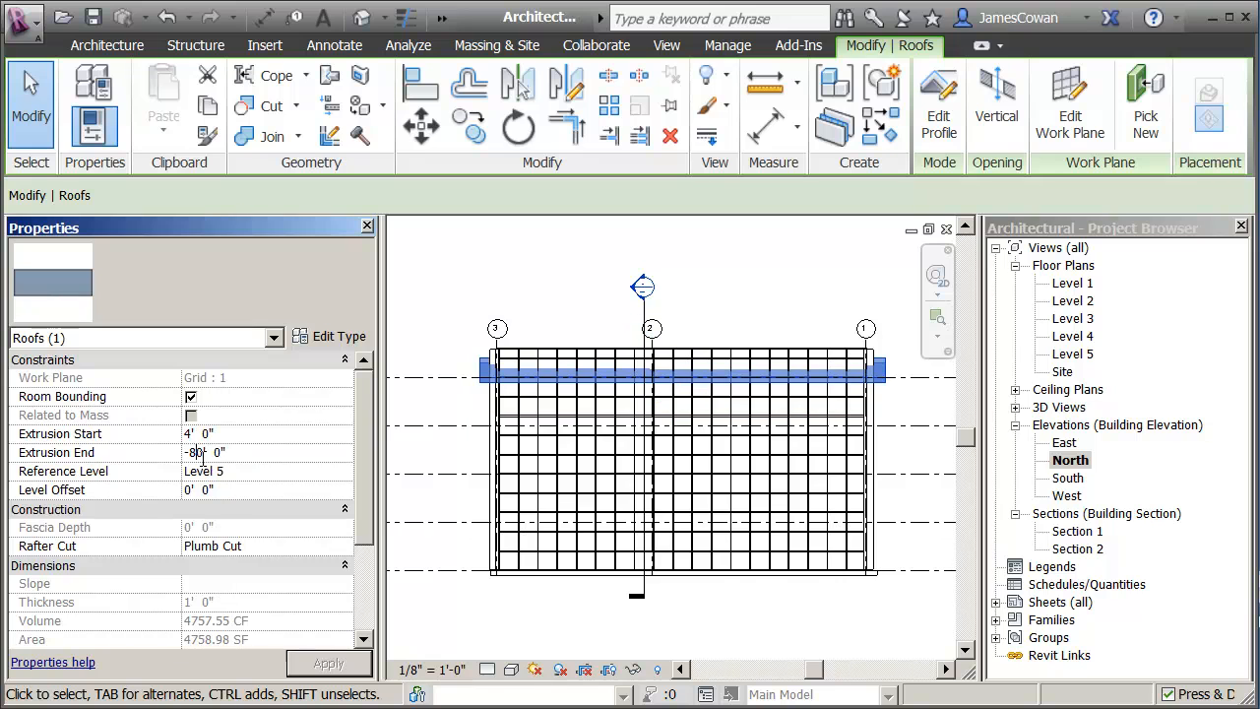
type("1")
left_click(515, 265)
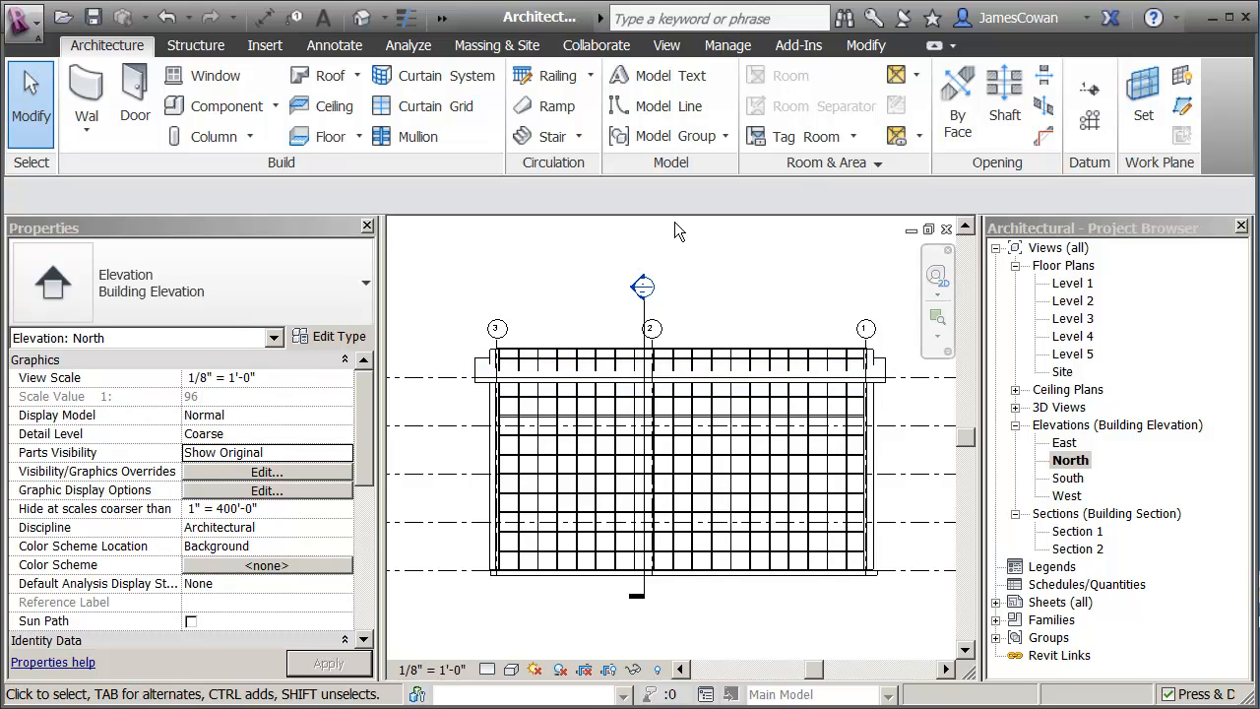
- In the 3D view, attach the tops of all four Storefront curtain walls to the curved roof, deleting the mullions that cannot be created
left_click(362, 17)
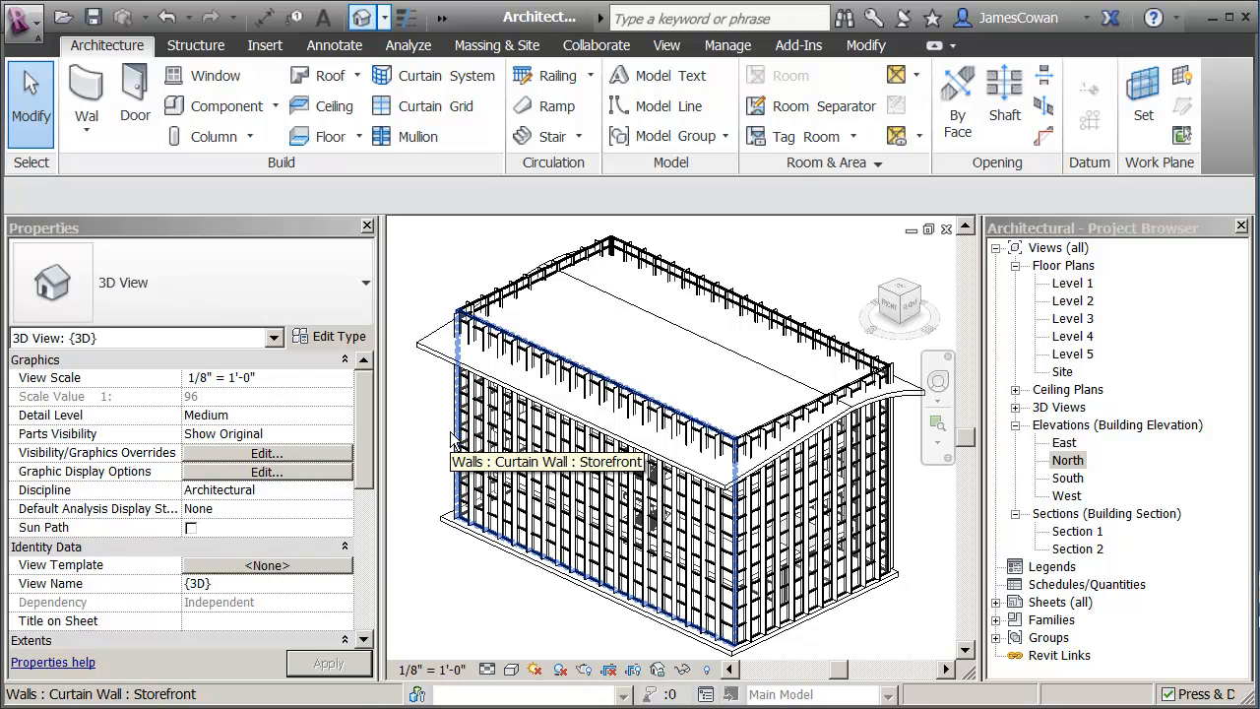
key("Tab")
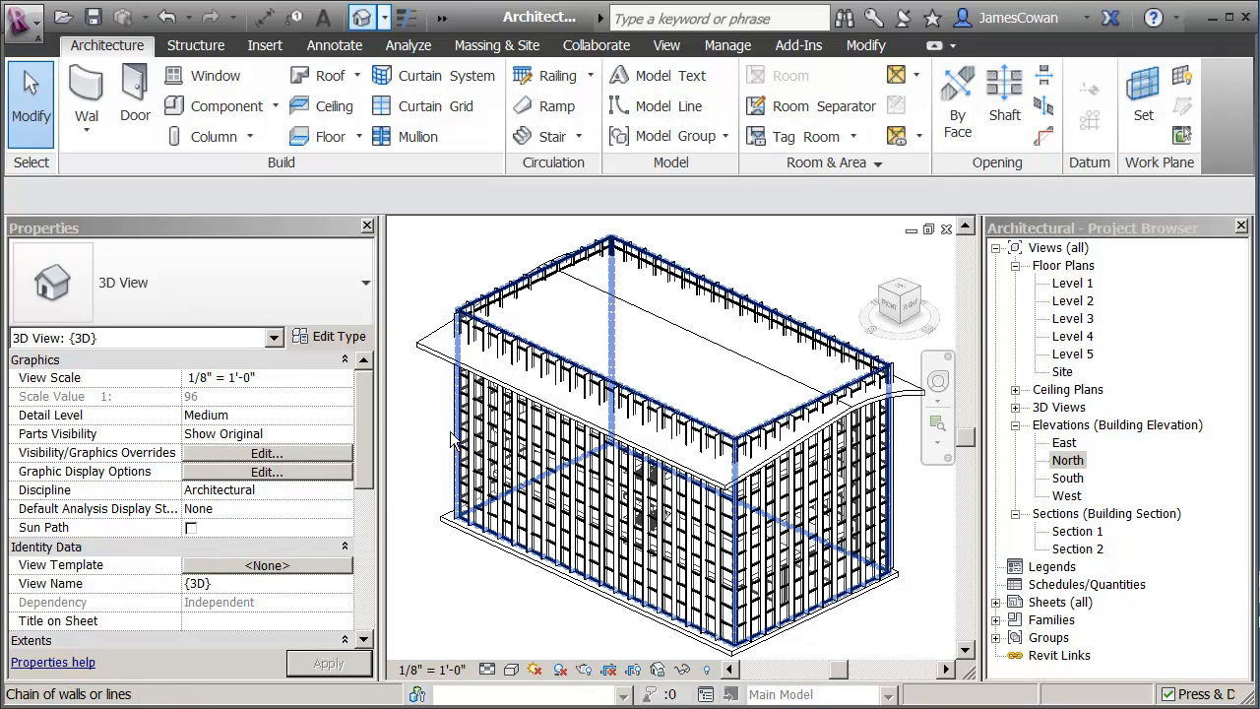
left_click(471, 421)
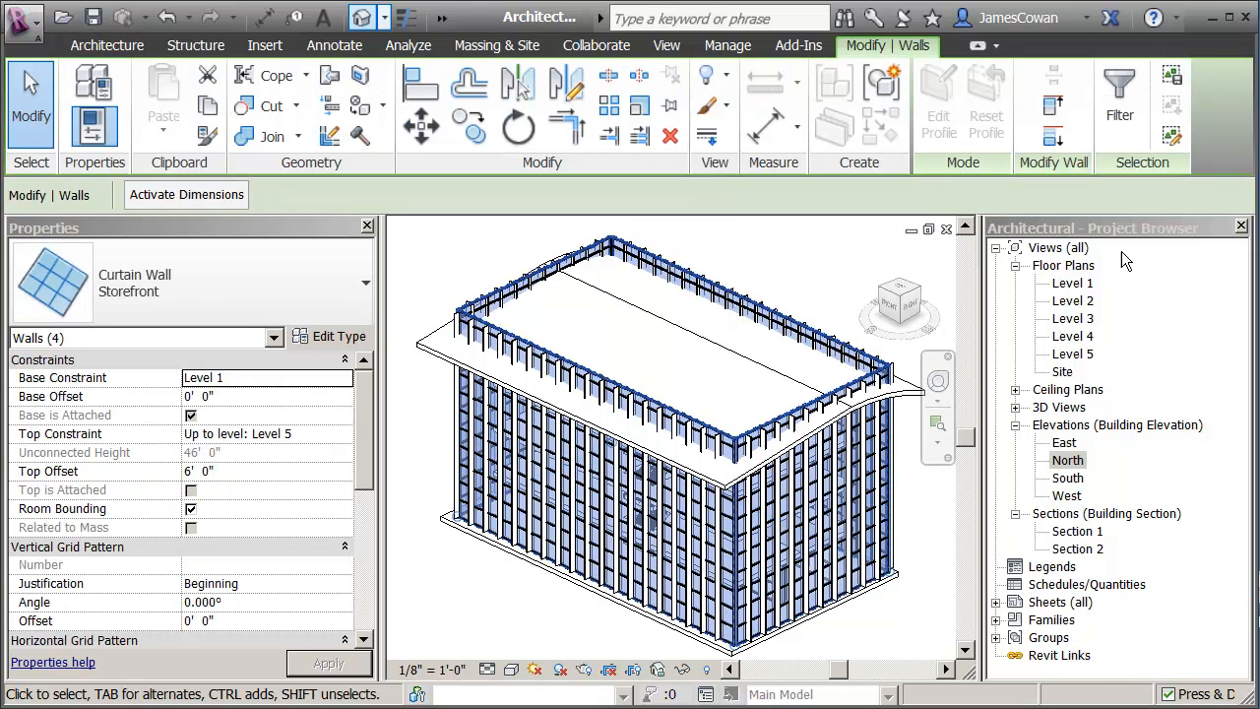
left_click(1054, 104)
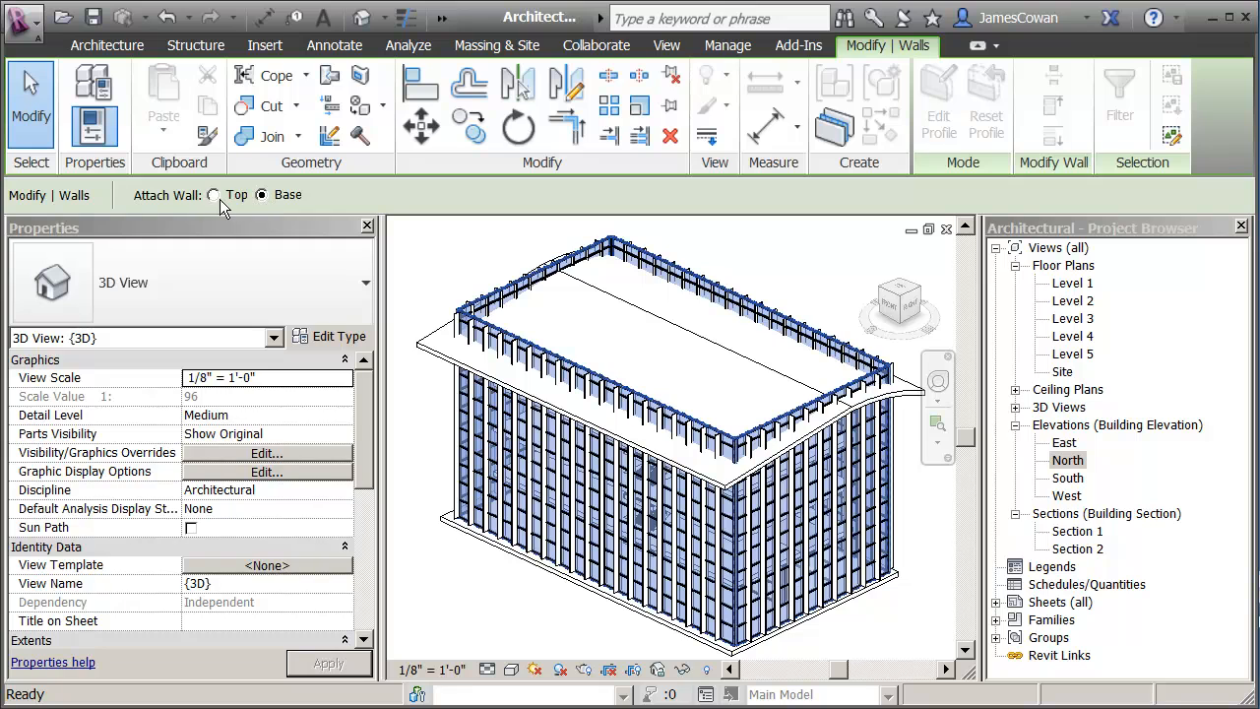
left_click(457, 266)
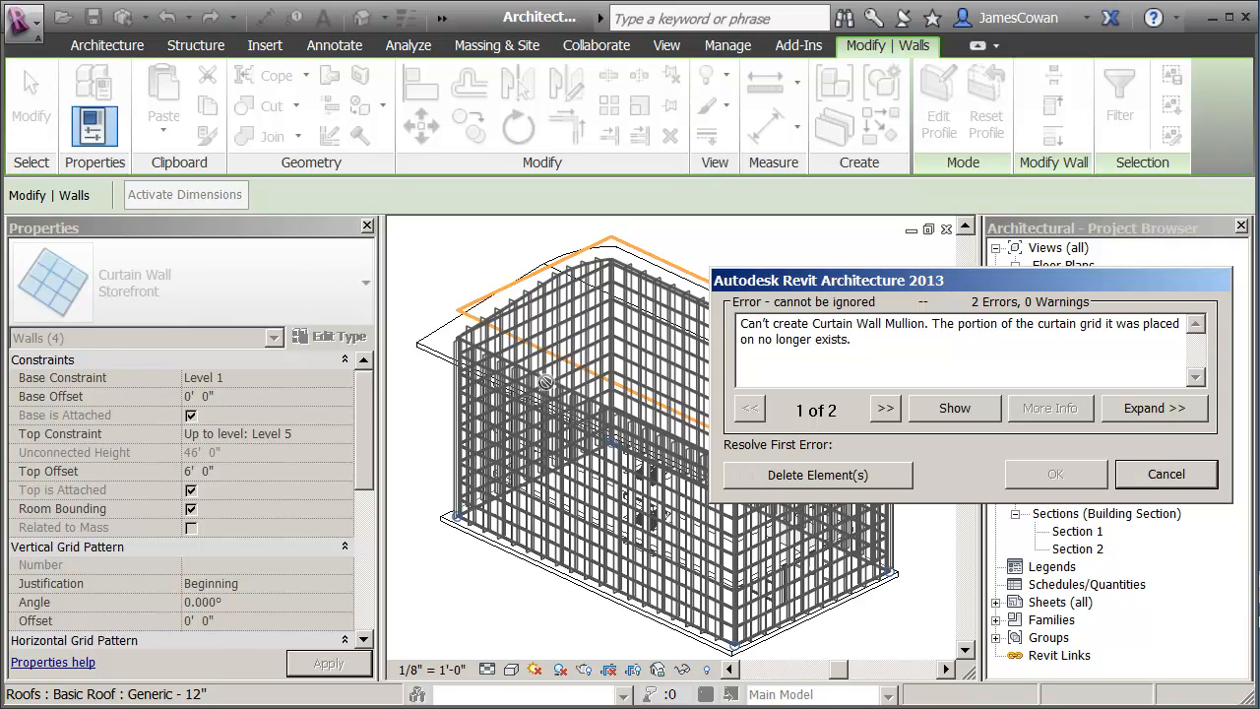
left_click(810, 469)
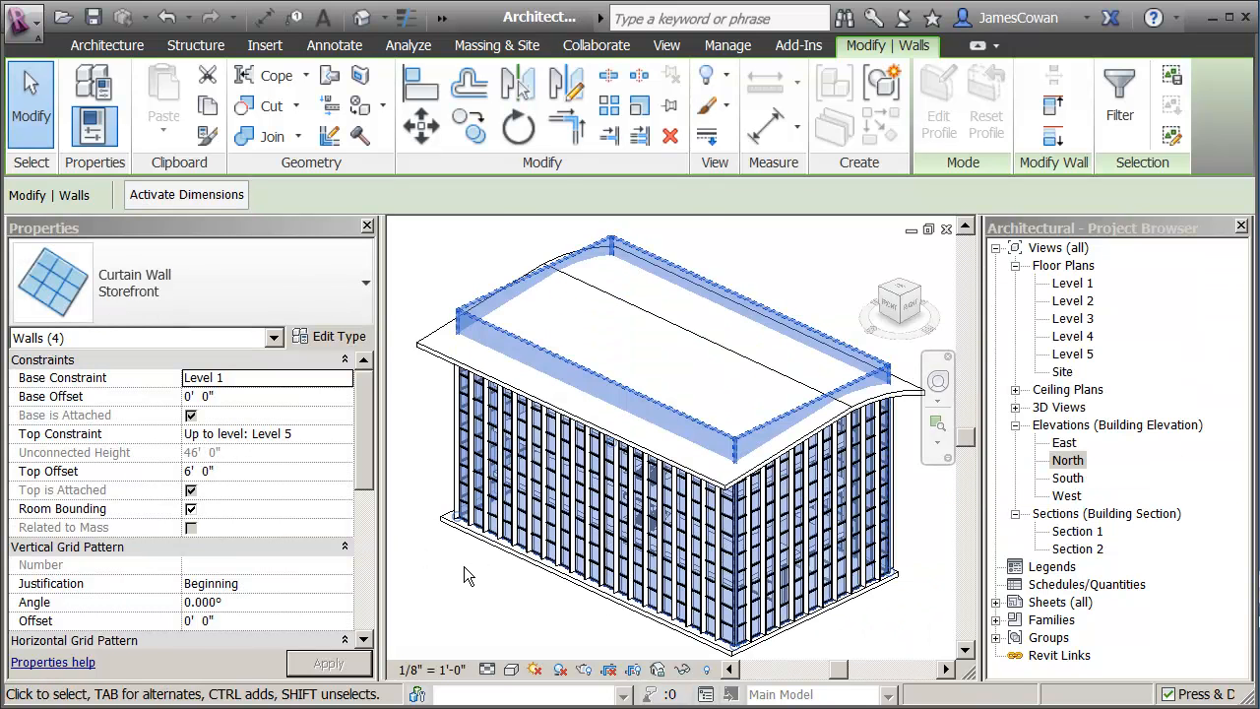
key("Escape")
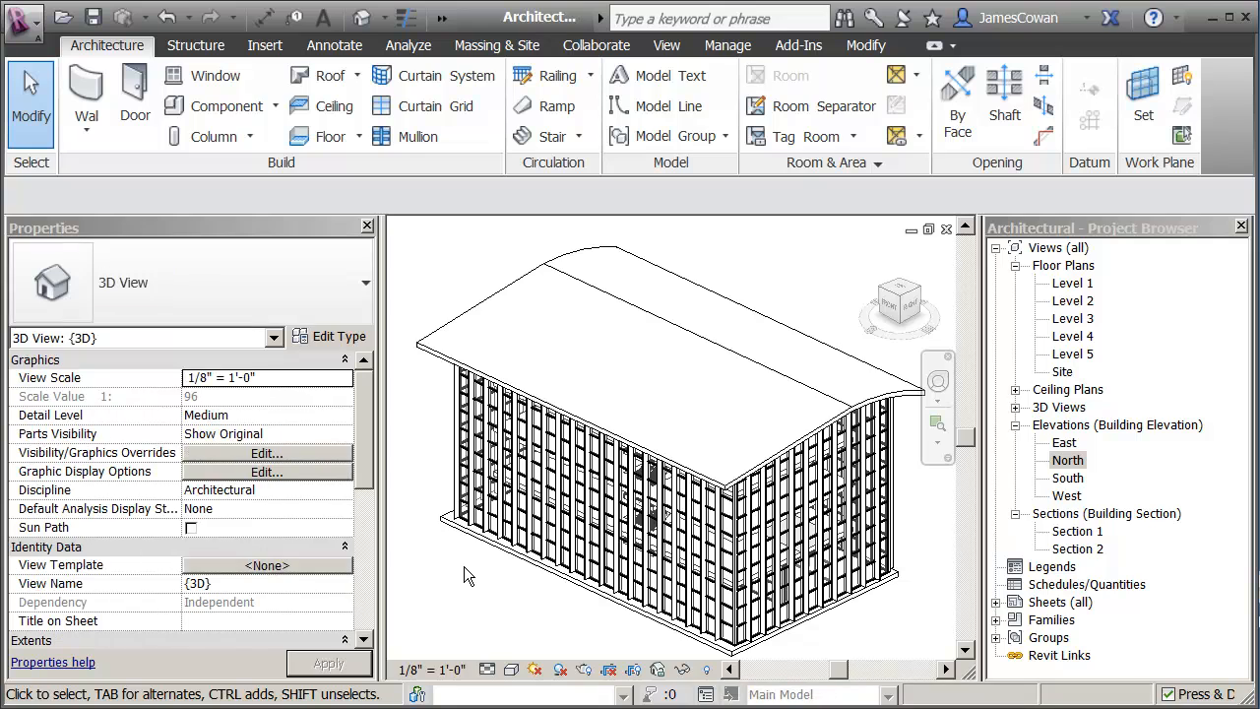
- Examine from several sides how the curtain walls and their top mullions meet the underside of the curved roof
middle_click_drag(463, 567, 729, 453, "shift")
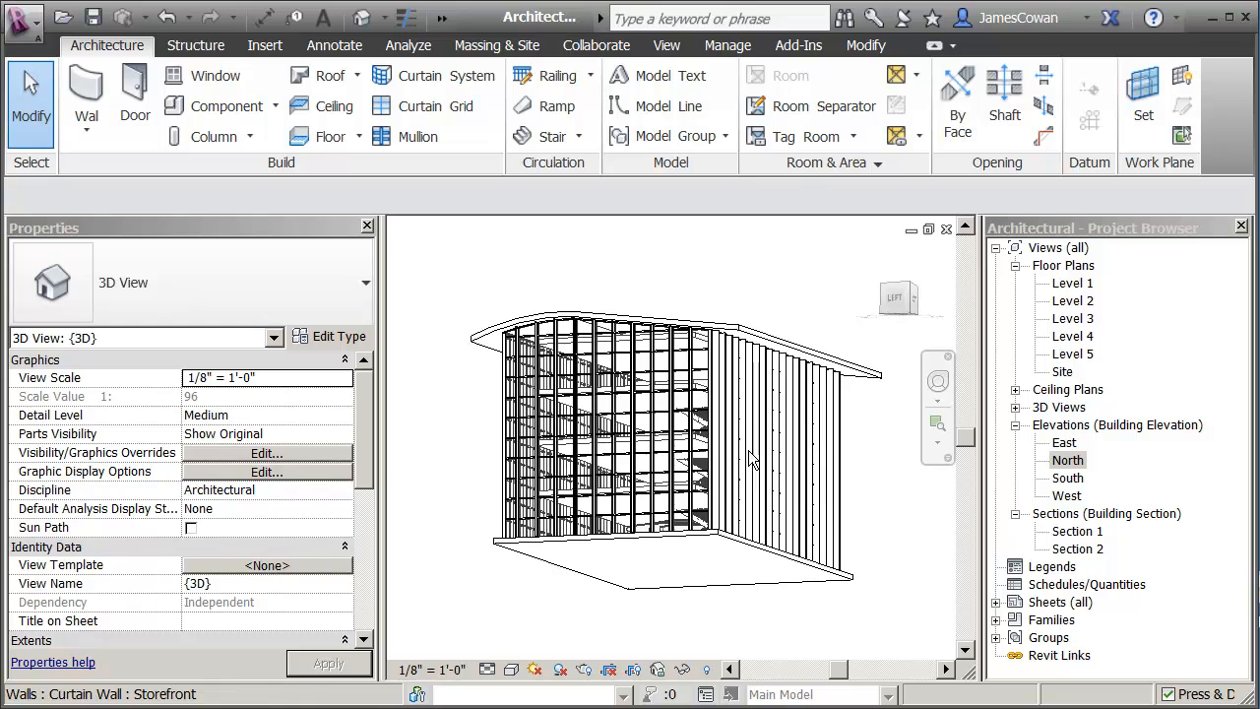
scroll(579, 347, "up", 5)
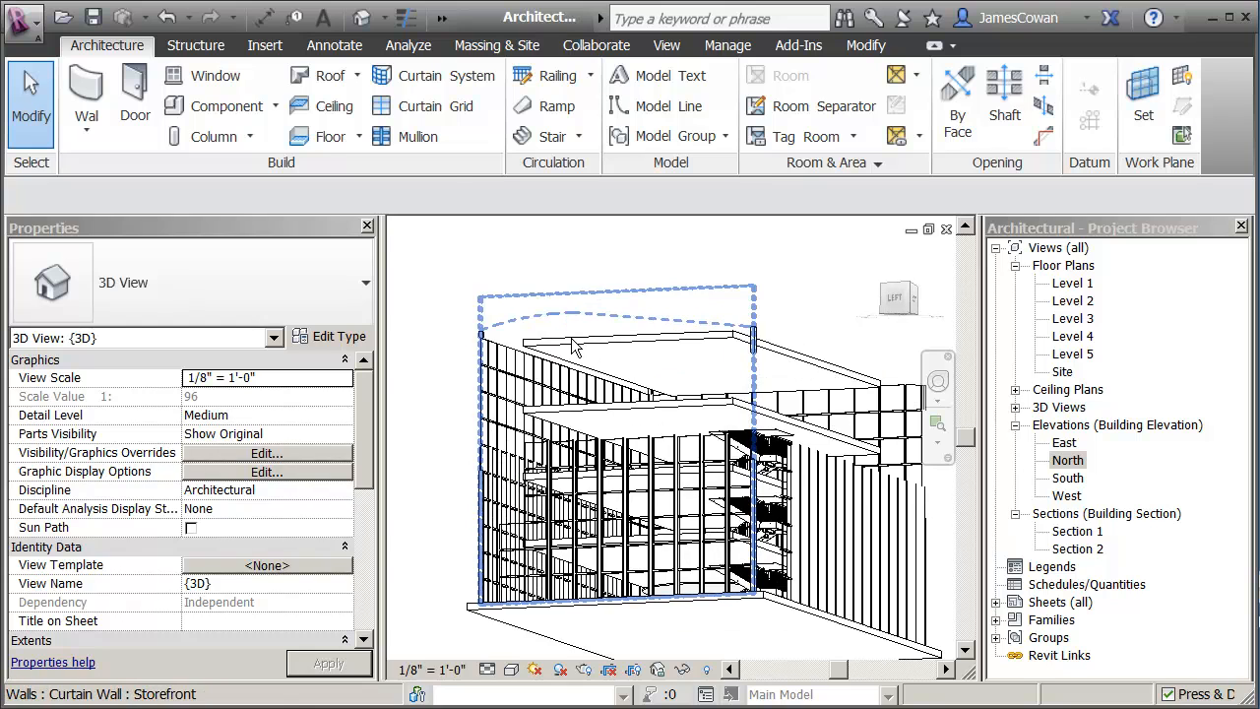
scroll(585, 335, "up", 5)
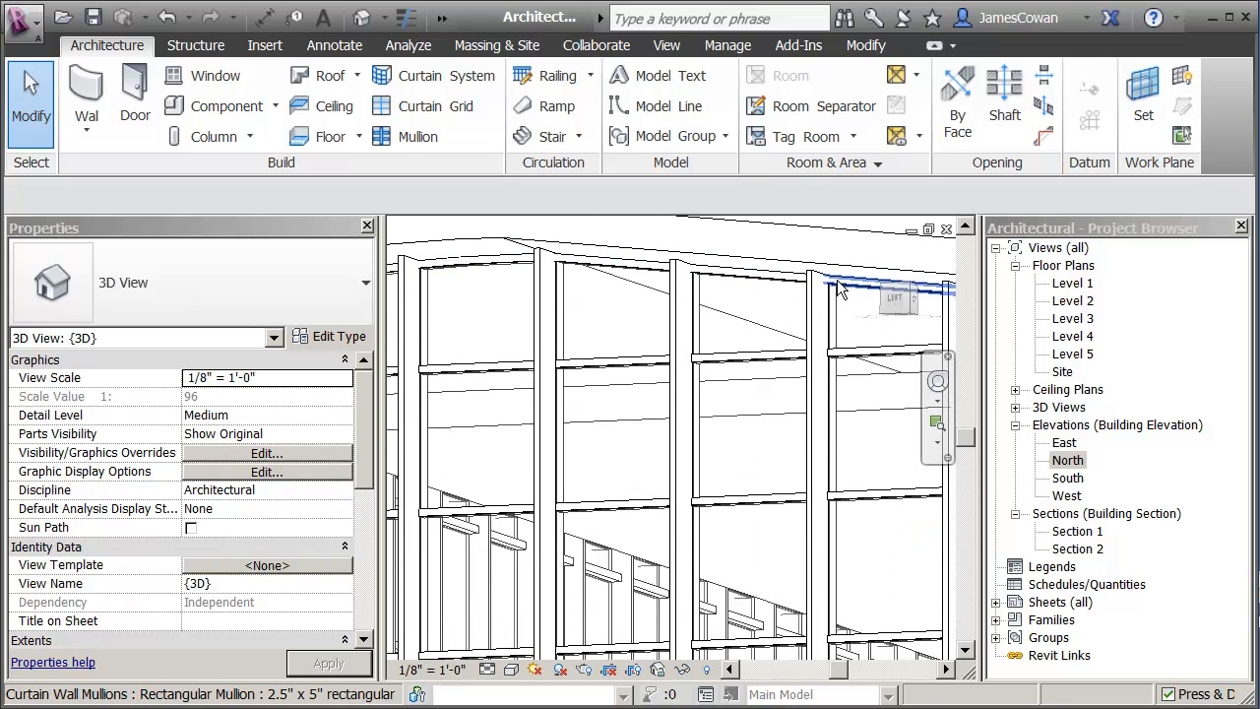
scroll(602, 392, "down", 4)
middle_click_drag(607, 424, 620, 509, "shift")
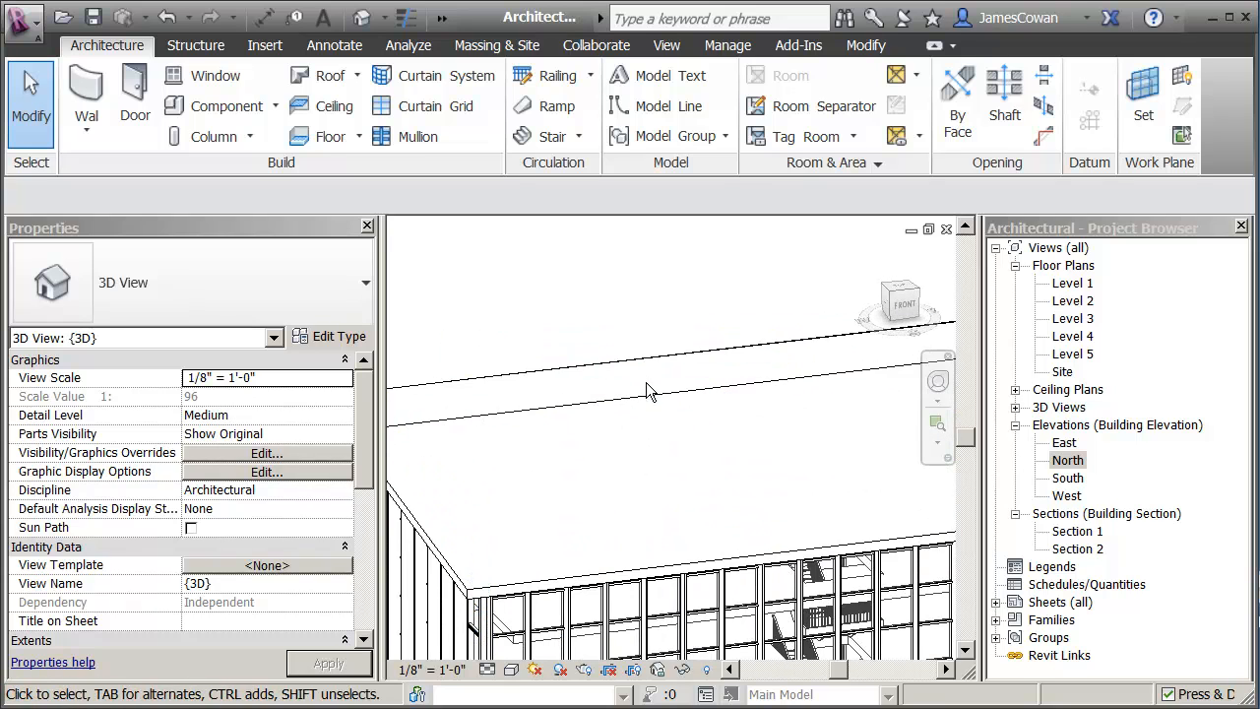
scroll(650, 394, "down", 4)
middle_click_drag(663, 433, 613, 370)
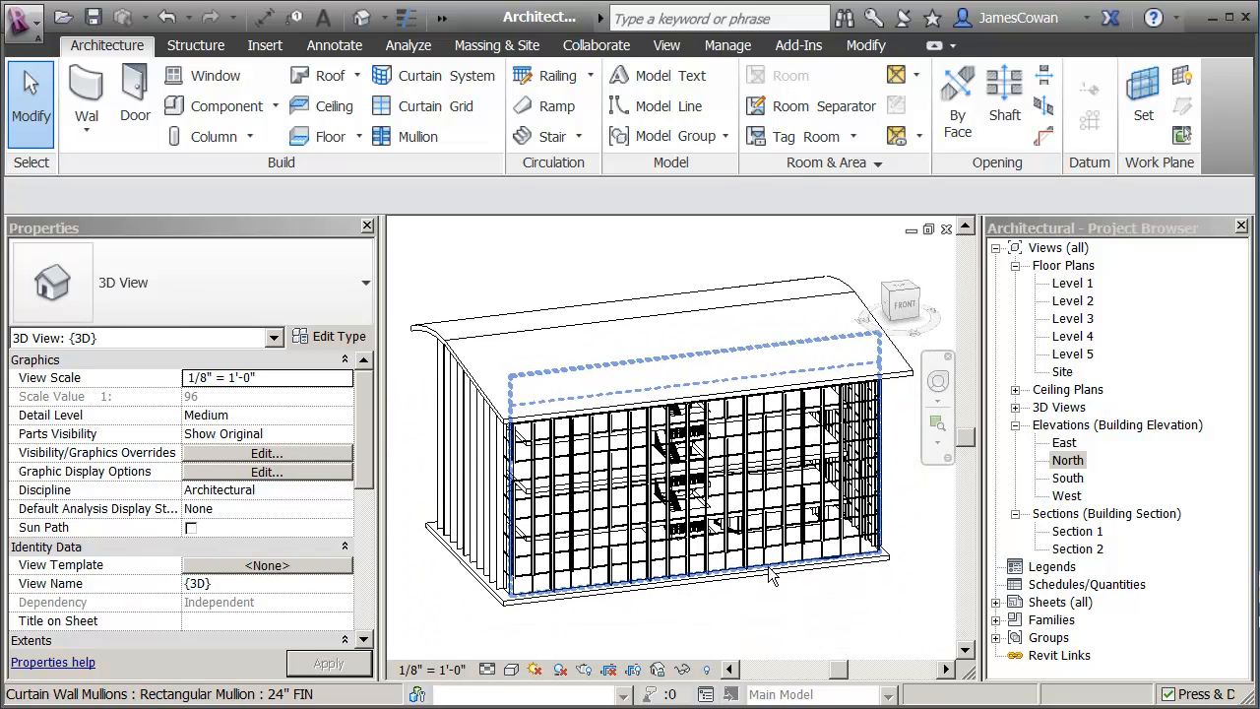